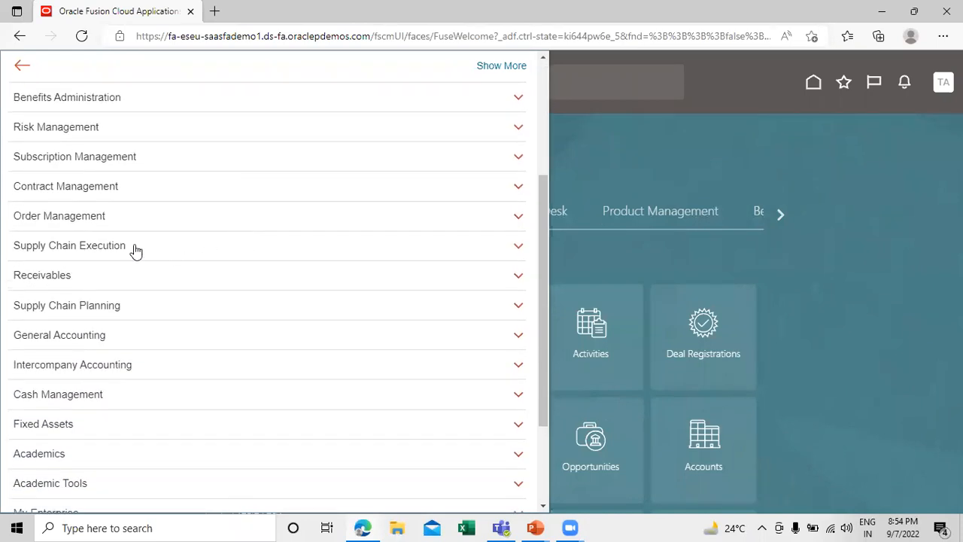
Open the Manage Item Quantities task of Inventory Management under Supply Chain Execution
{"action": "left_click", "coordinate": [159, 251]}
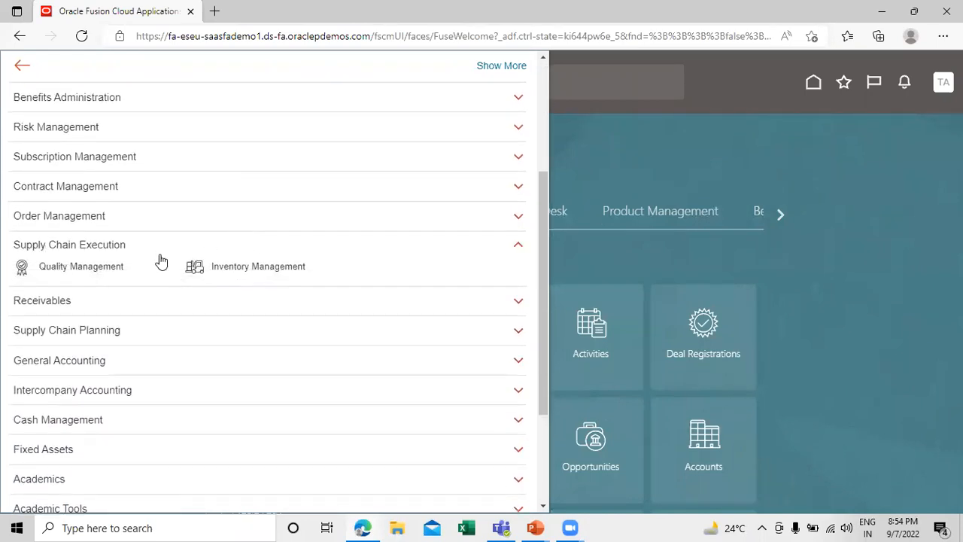
{"action": "left_click", "coordinate": [247, 268]}
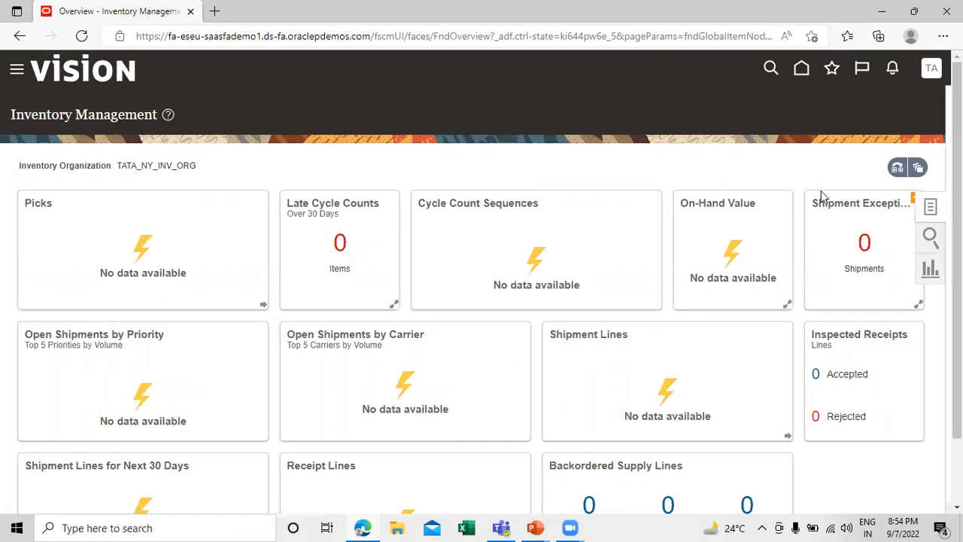
{"action": "left_click", "coordinate": [859, 141]}
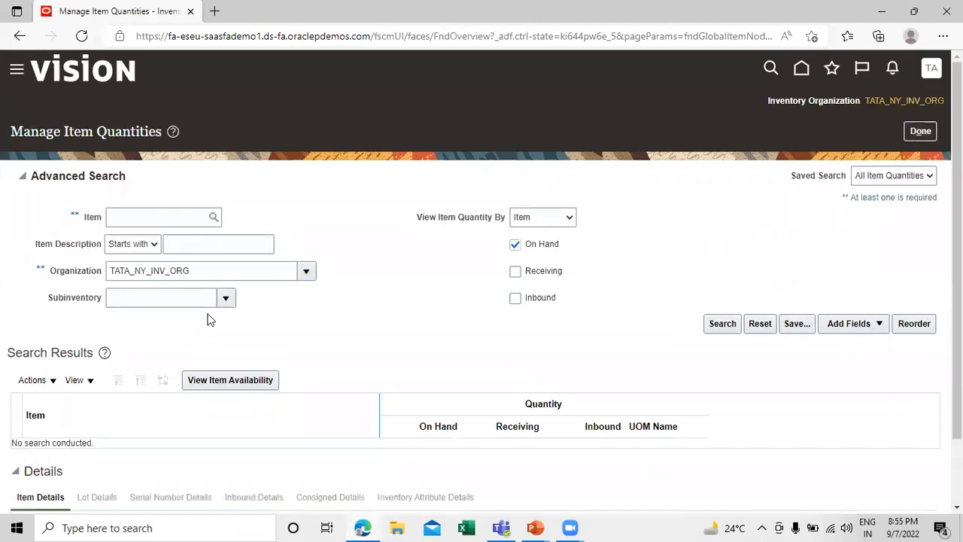
Search the item quantities for item TATA1001 in organization TATA_NY_INV_ORG
{"action": "left_click_drag", "start_coordinate": [109, 274], "coordinate": [205, 272]}
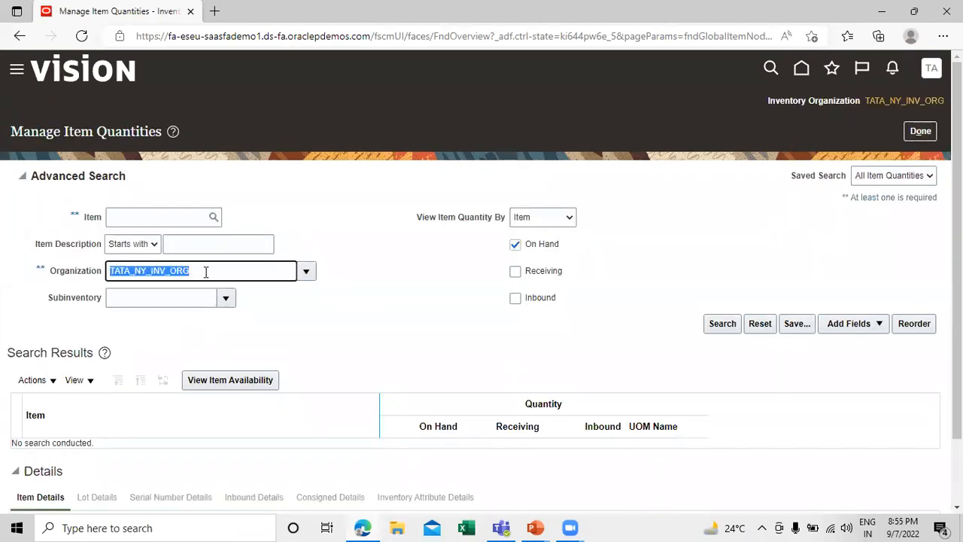
{"action": "left_click", "coordinate": [392, 326]}
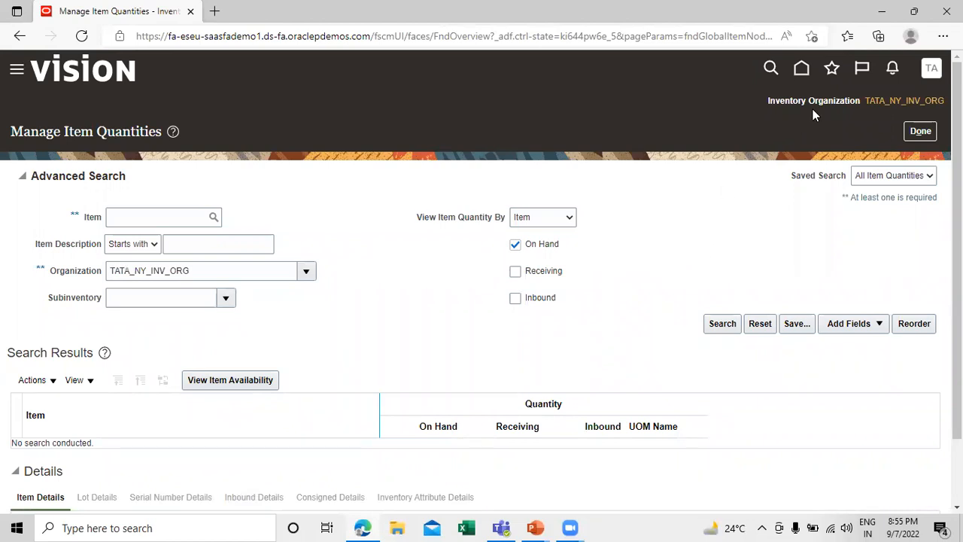
{"action": "left_click", "coordinate": [910, 103]}
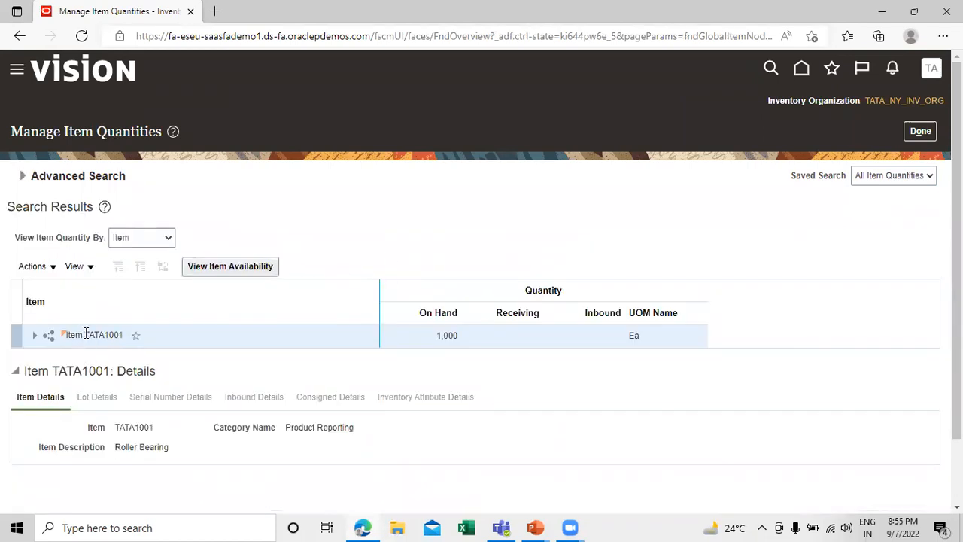
Expand item TATA1001 down to subinventory TATA_SUB_1, examine its on-hand quantity, and close the item quantities page
{"action": "left_click", "coordinate": [34, 336]}
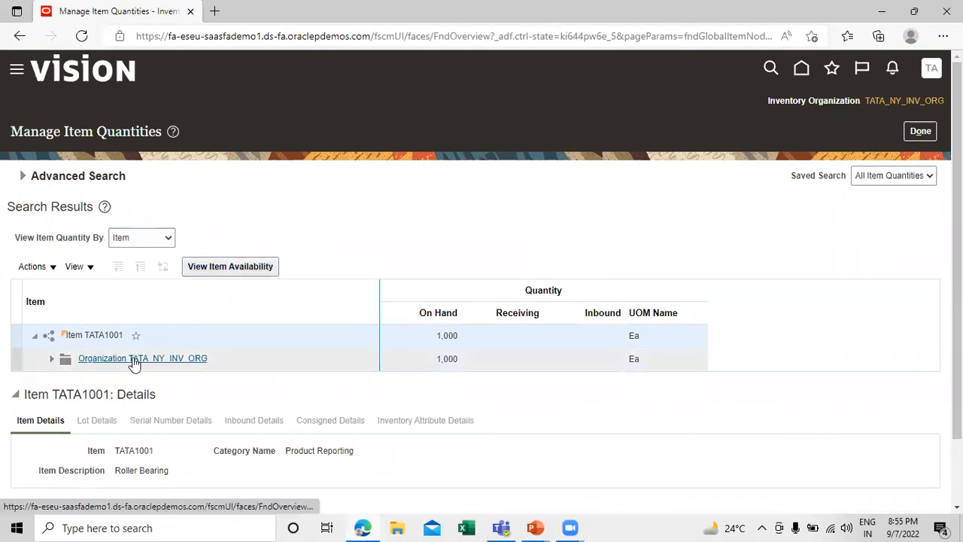
{"action": "left_click", "coordinate": [51, 359]}
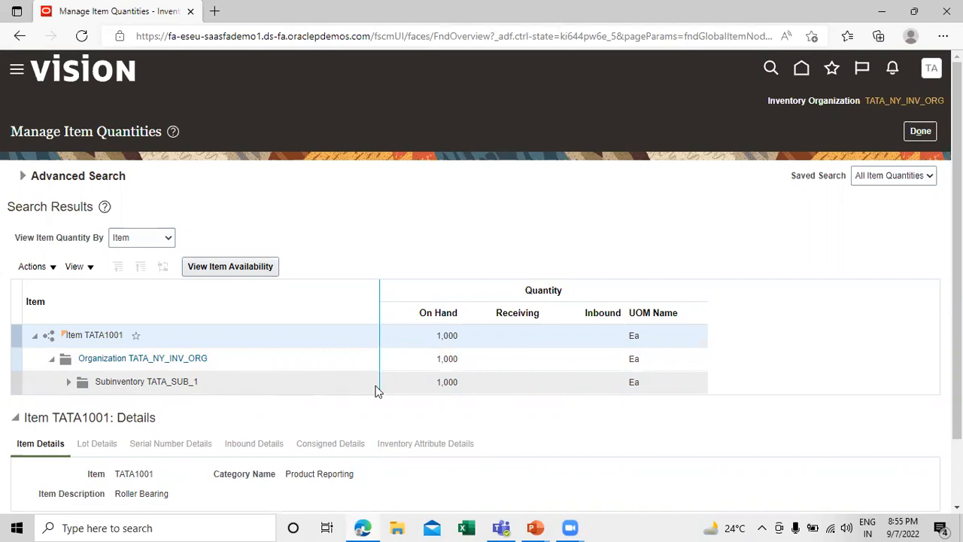
{"action": "left_click", "coordinate": [444, 382]}
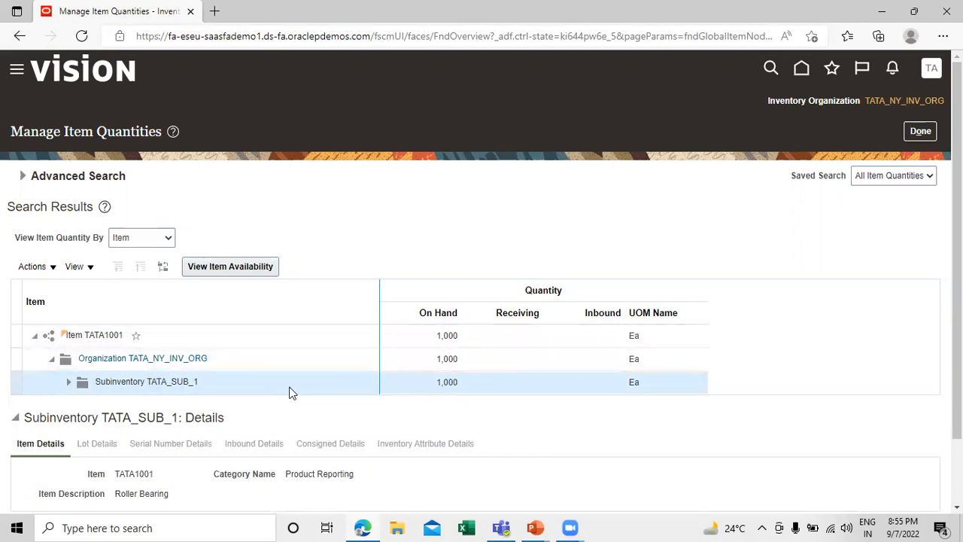
{"action": "scroll", "coordinate": [517, 394], "scroll_direction": "down", "scroll_amount": 1}
{"action": "scroll", "coordinate": [517, 393], "scroll_direction": "up", "scroll_amount": 1}
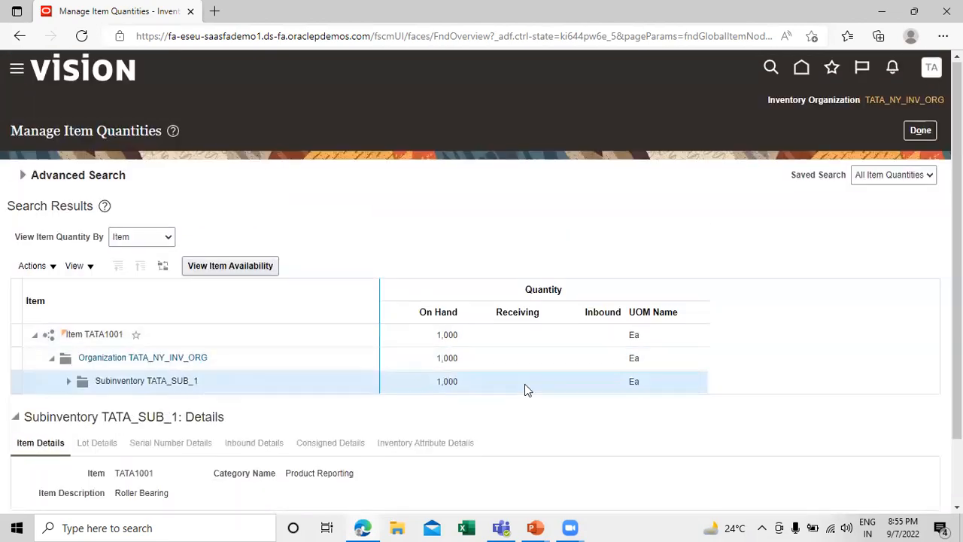
{"action": "left_click", "coordinate": [923, 133]}
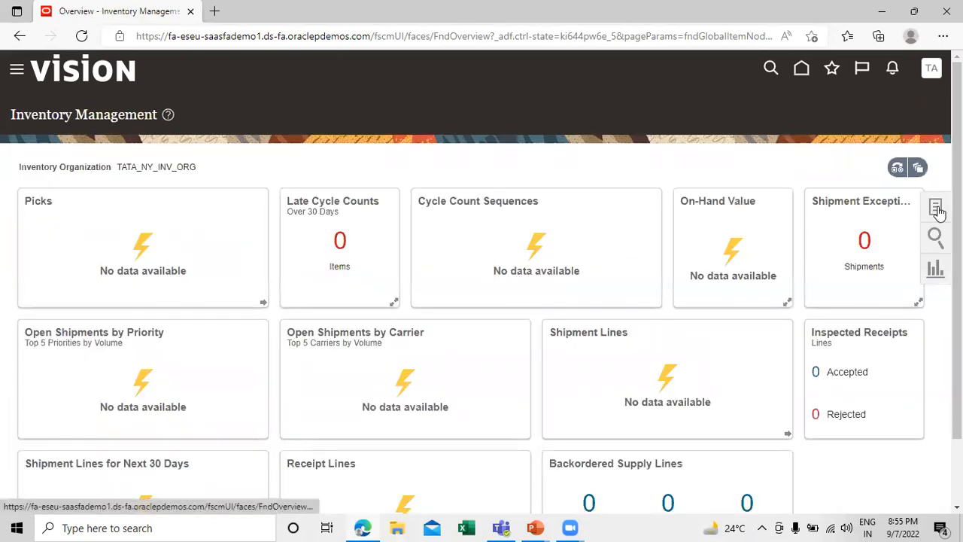
Start a miscellaneous transaction of type Miscellaneous Receipt with Use Current Item Cost set to Yes
{"action": "left_click", "coordinate": [938, 209]}
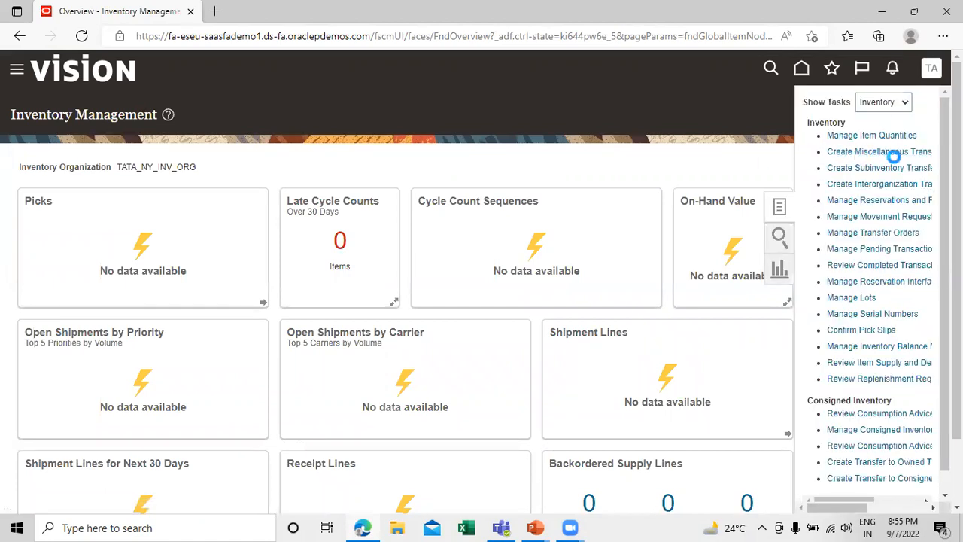
{"action": "left_click", "coordinate": [923, 153]}
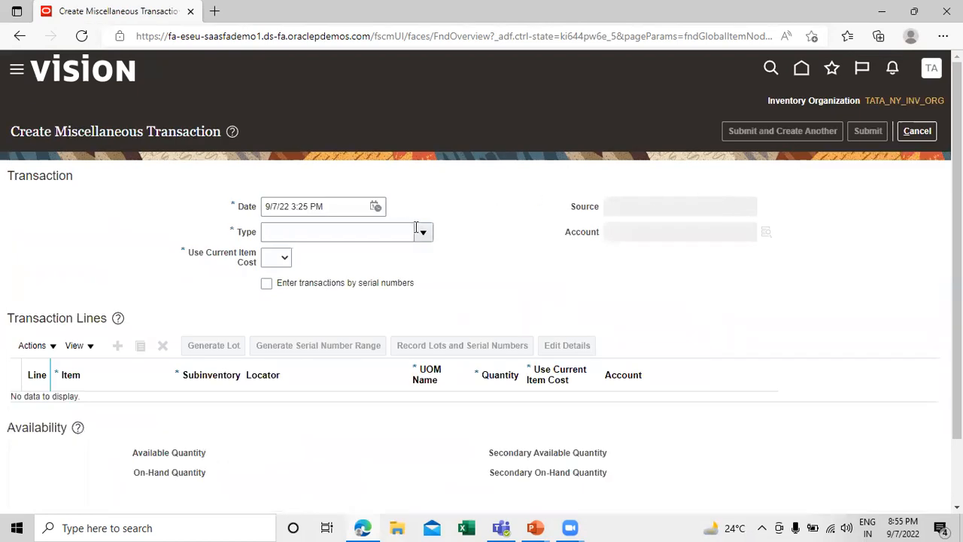
{"action": "left_click", "coordinate": [424, 232]}
{"action": "left_click", "coordinate": [341, 404]}
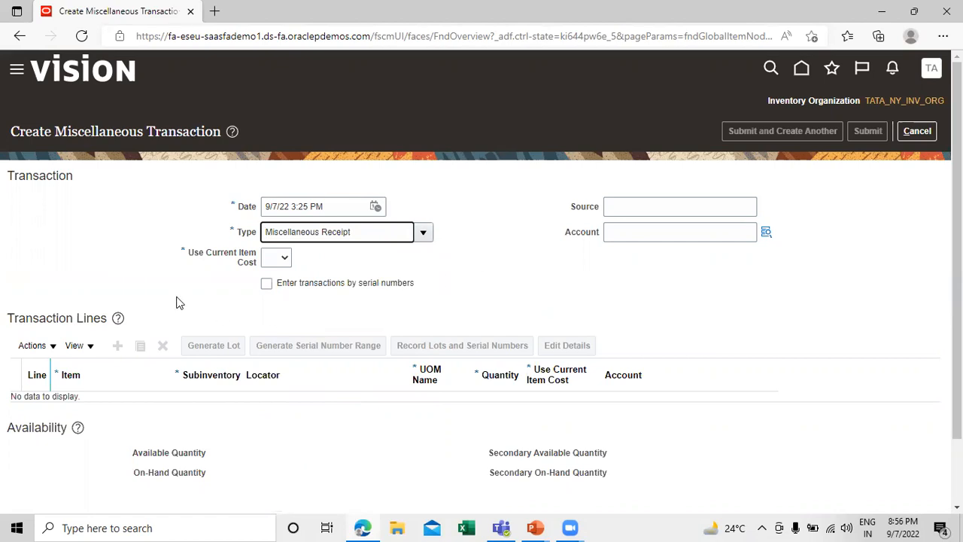
{"action": "left_click", "coordinate": [283, 260]}
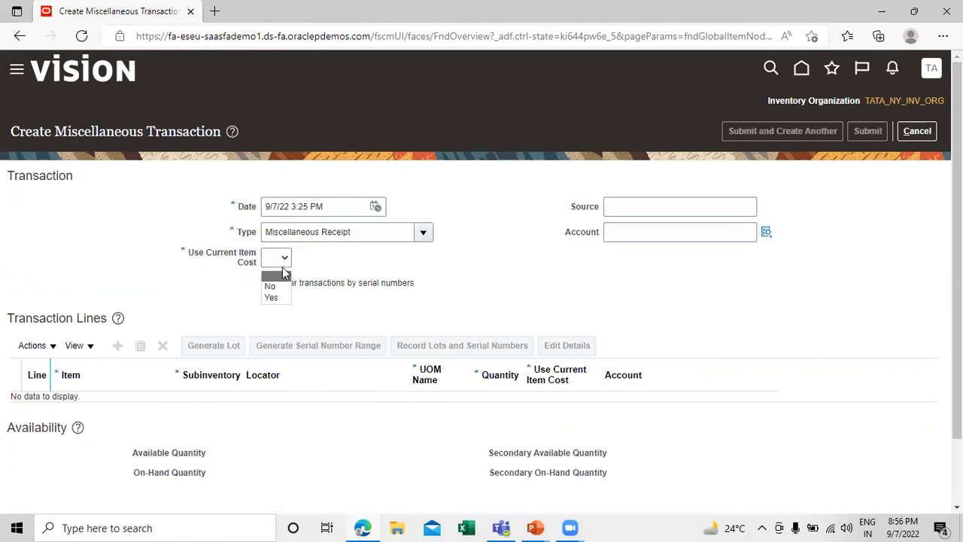
{"action": "left_click", "coordinate": [271, 297]}
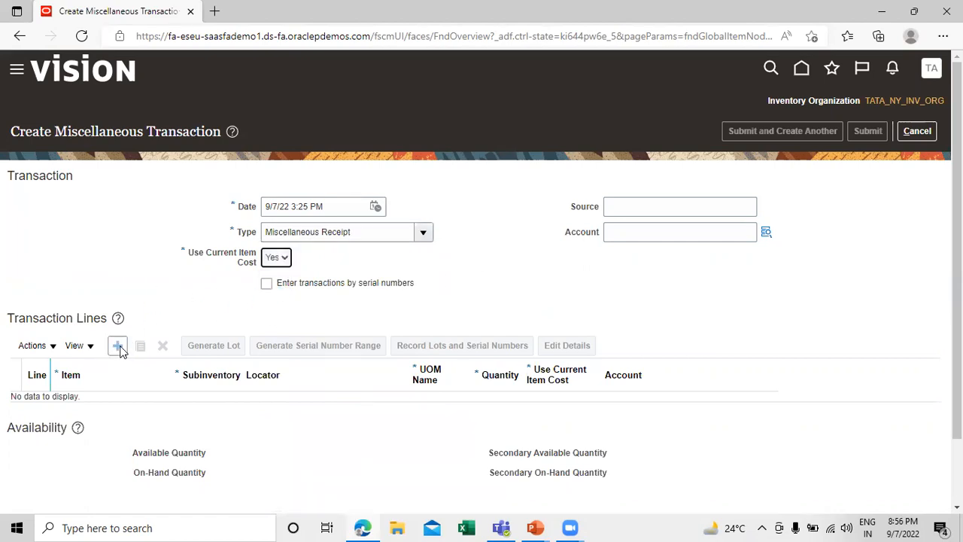
Add a transaction line, widen its Item column, and select item TATA1001 by searching for "tata"
{"action": "left_click", "coordinate": [118, 347]}
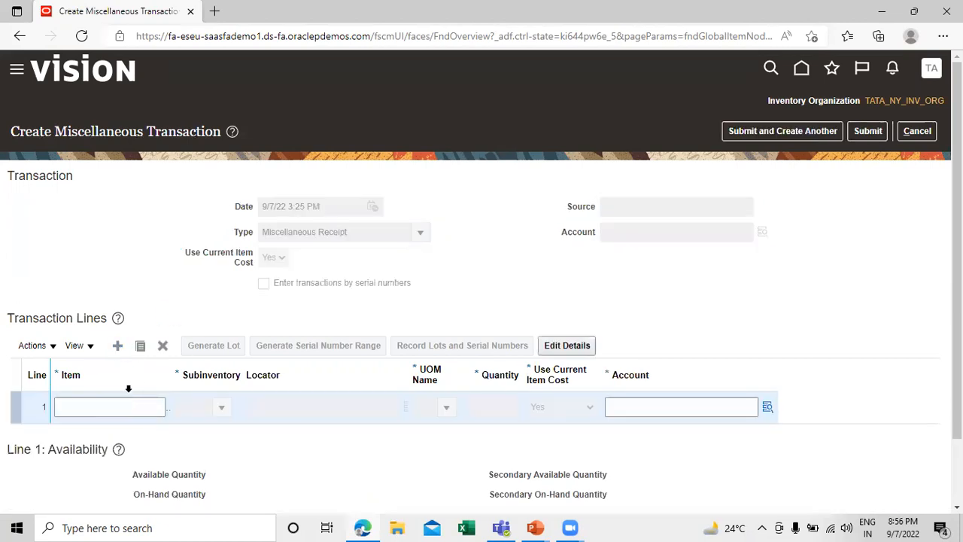
{"action": "left_click_drag", "start_coordinate": [173, 374], "coordinate": [245, 374]}
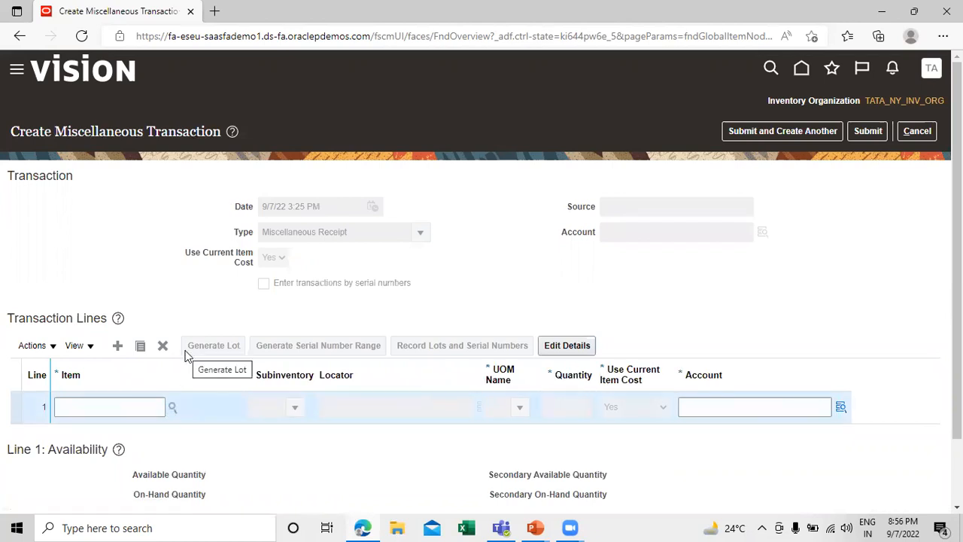
{"action": "left_click", "coordinate": [172, 407]}
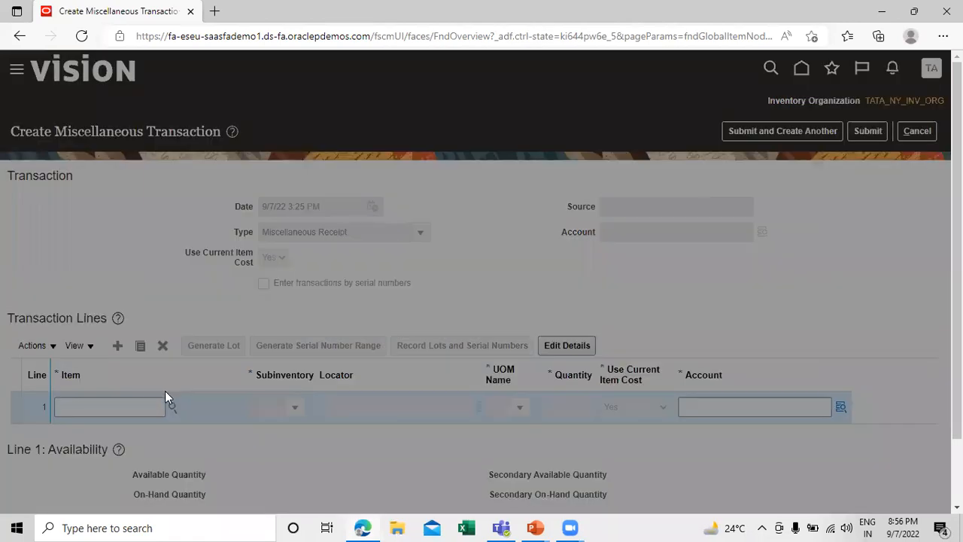
{"action": "left_click", "coordinate": [284, 217]}
{"action": "type", "text": "tata"}
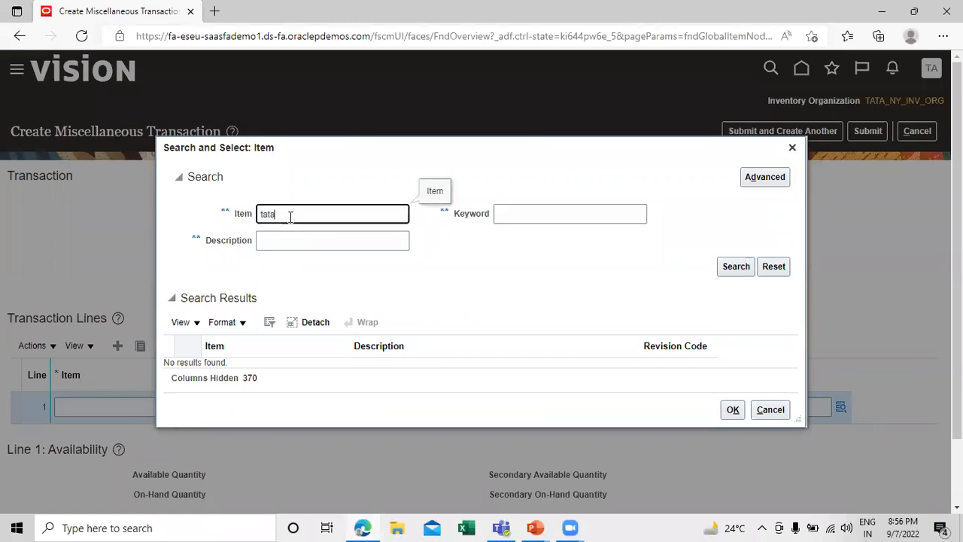
{"action": "left_click", "coordinate": [730, 271]}
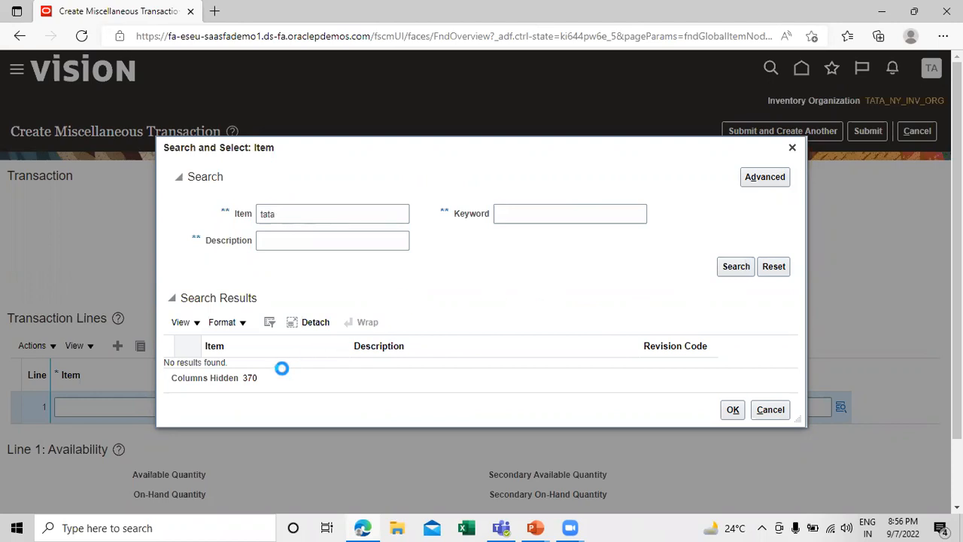
{"action": "left_click", "coordinate": [291, 316]}
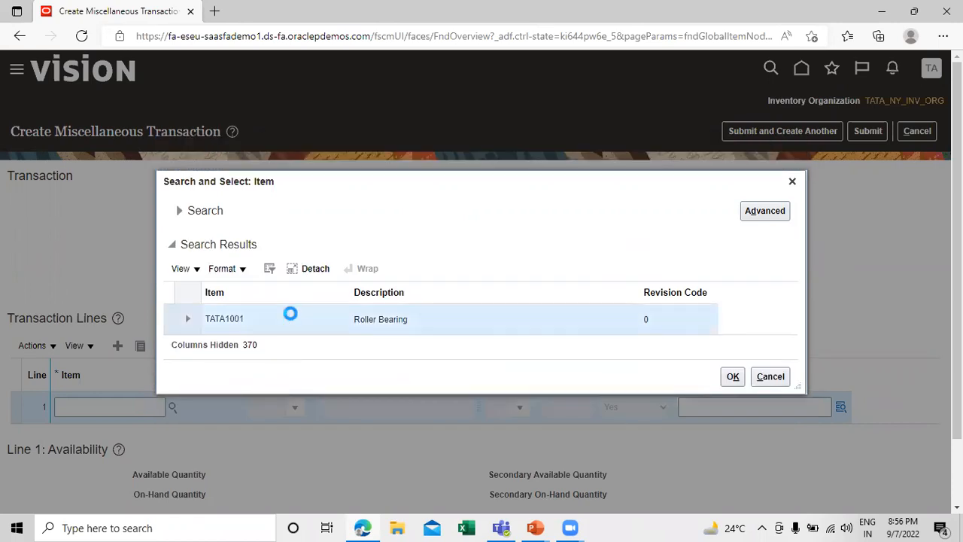
{"action": "left_click", "coordinate": [732, 376]}
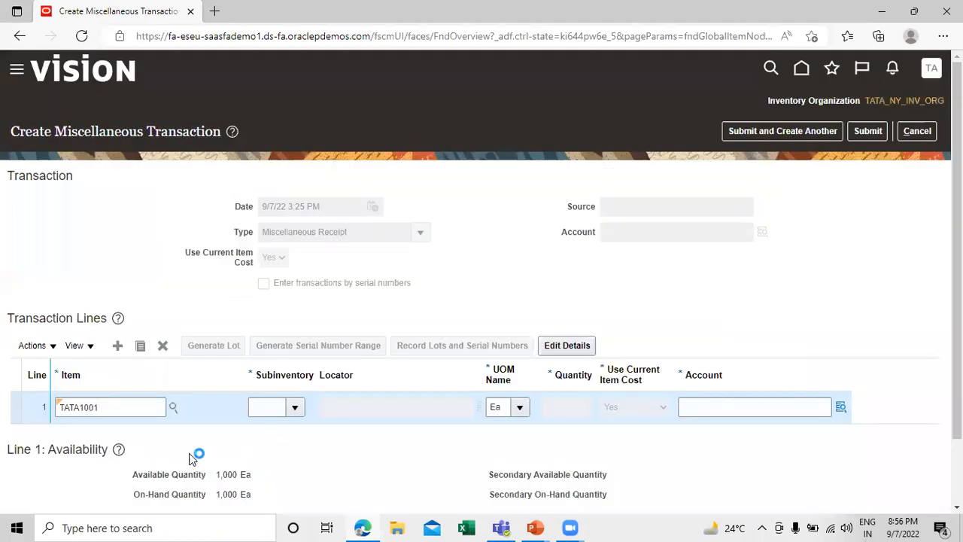
Compare the line's availability in subinventories TATA_SUB_1 and TATA_SUB_2, and cancel the miscellaneous transaction
{"action": "scroll", "coordinate": [279, 443], "scroll_direction": "down", "scroll_amount": 1}
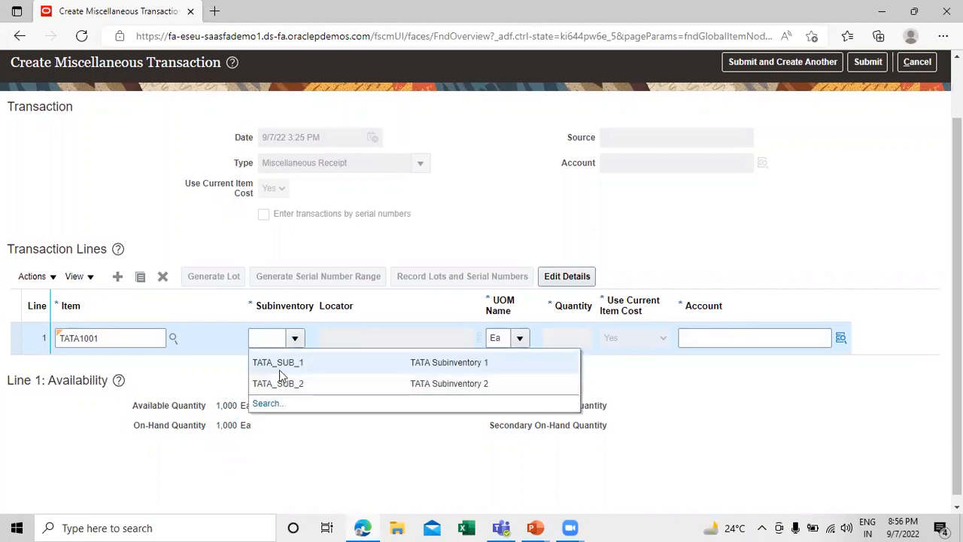
{"action": "left_click", "coordinate": [278, 376]}
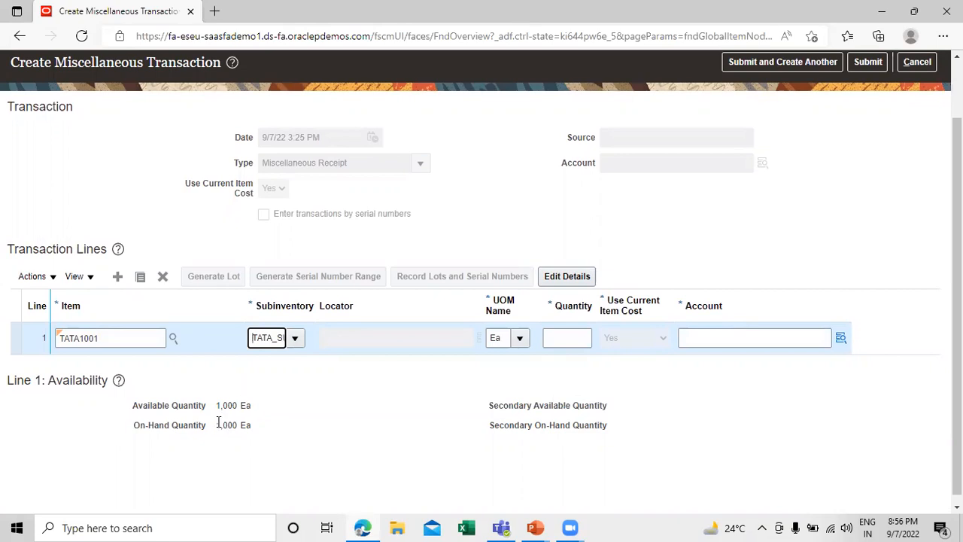
{"action": "left_click", "coordinate": [298, 338]}
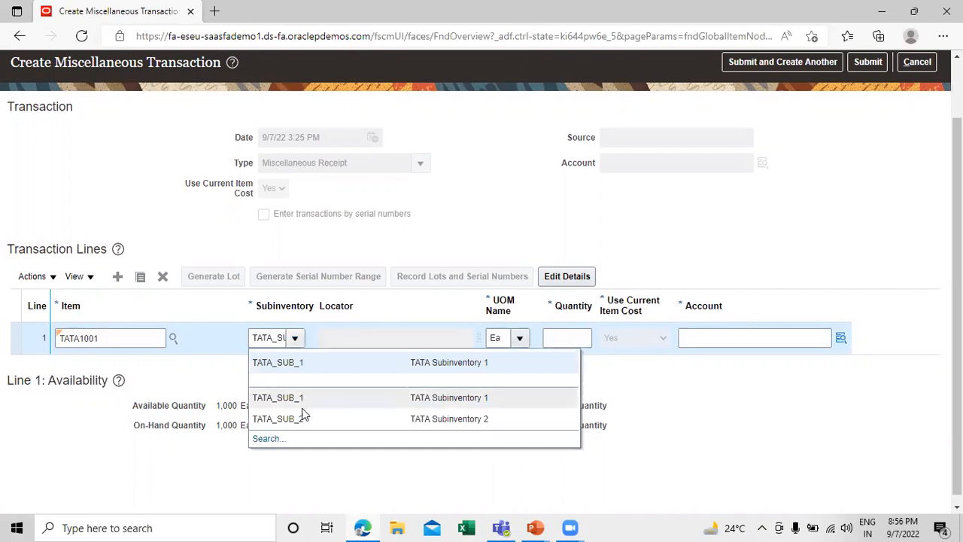
{"action": "left_click", "coordinate": [297, 417]}
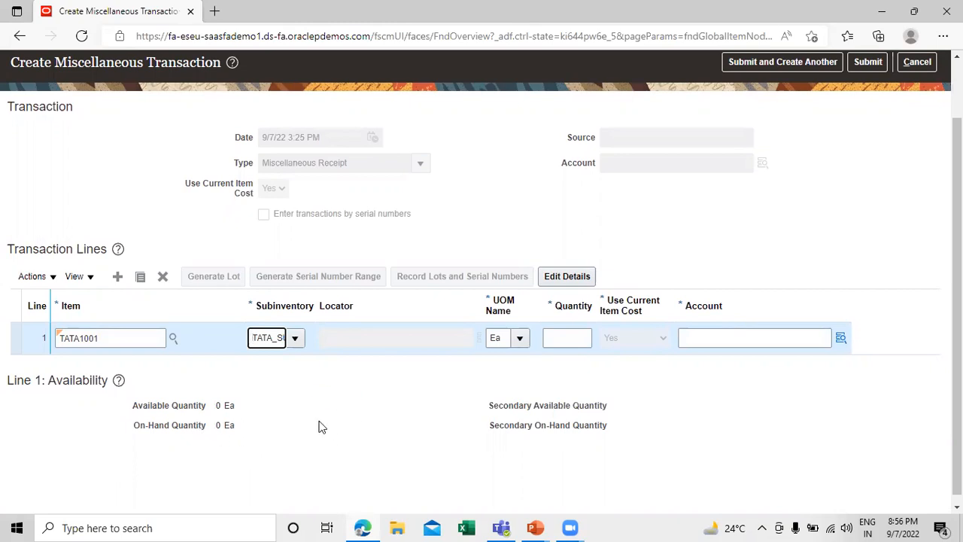
{"action": "scroll", "coordinate": [319, 427], "scroll_direction": "up", "scroll_amount": 1}
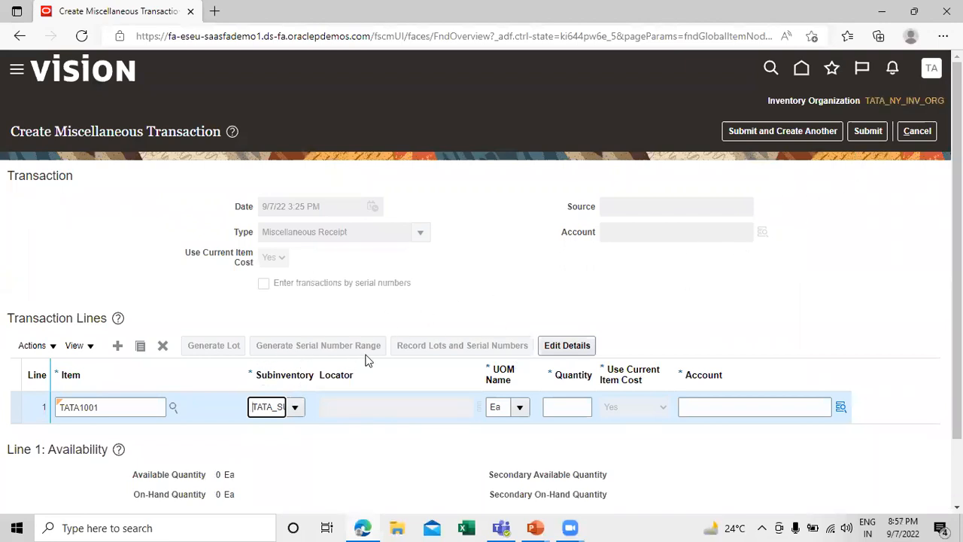
{"action": "left_click", "coordinate": [910, 134]}
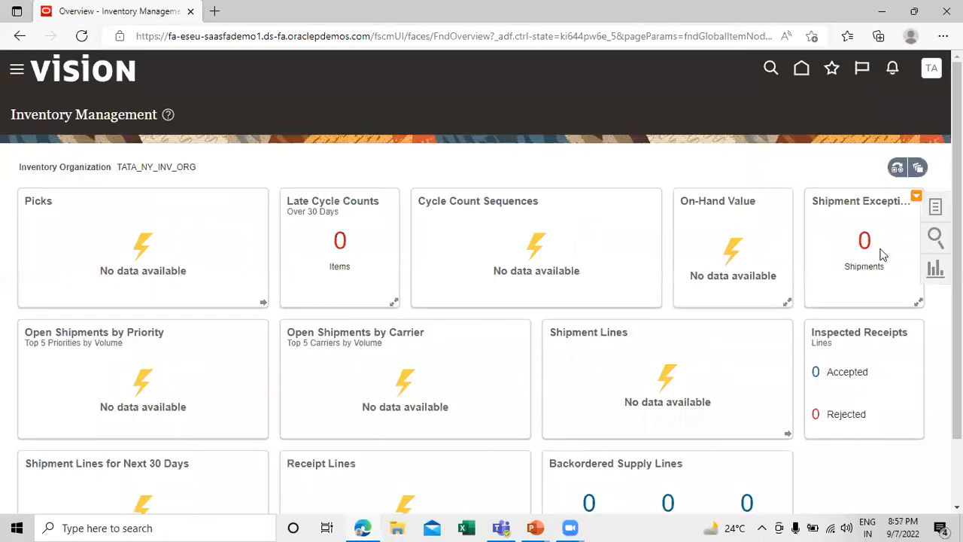
Open the Manage Movement Requests task and start a new movement request
{"action": "left_click", "coordinate": [937, 209]}
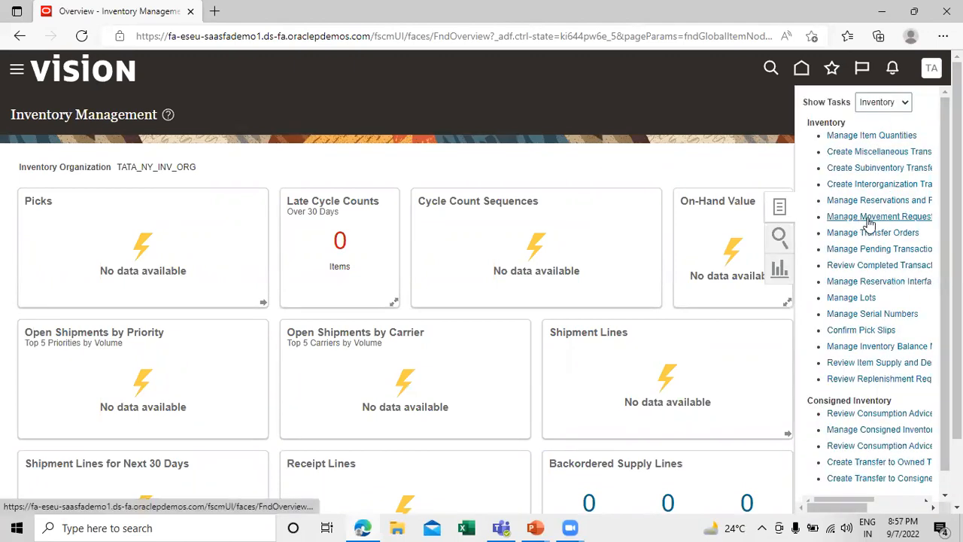
{"action": "left_click", "coordinate": [911, 217]}
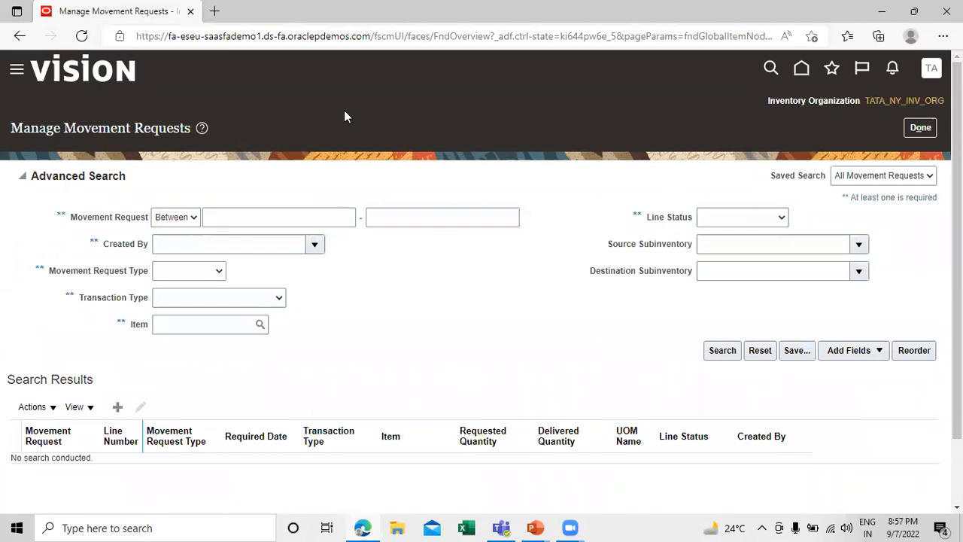
{"action": "left_click", "coordinate": [117, 406]}
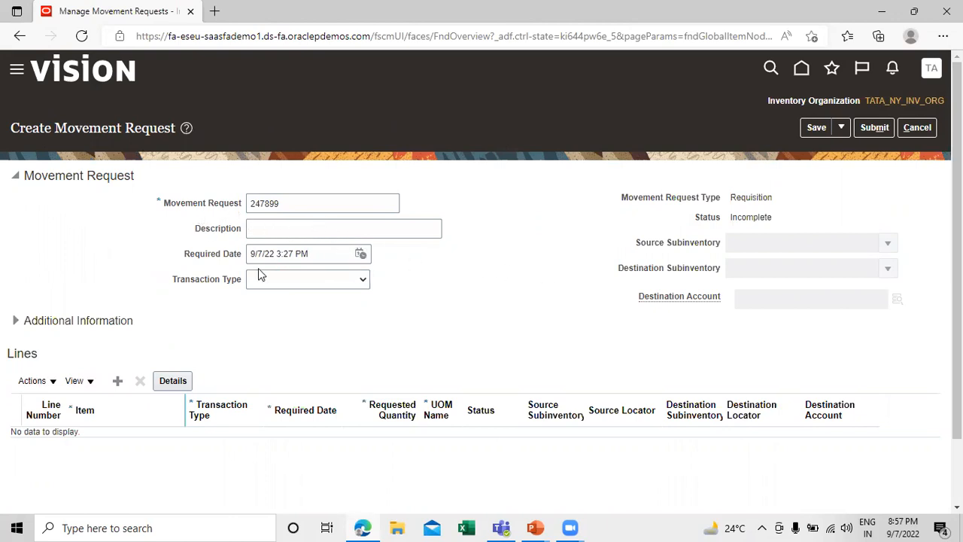
Compare the fields offered by Movement Request Issue and Movement Request Transfer, and set the request's transaction type to Movement Request Transfer
{"action": "left_click", "coordinate": [360, 280]}
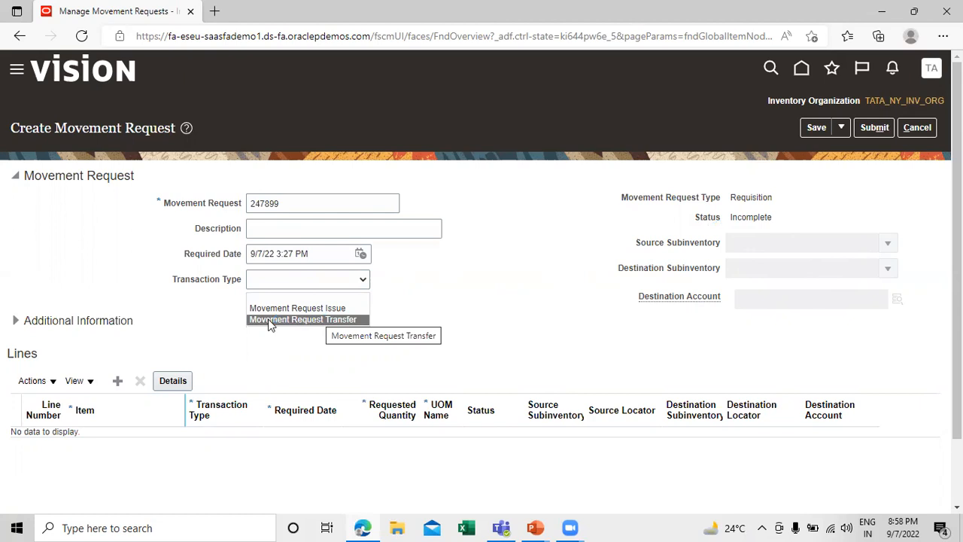
{"action": "left_click", "coordinate": [307, 322]}
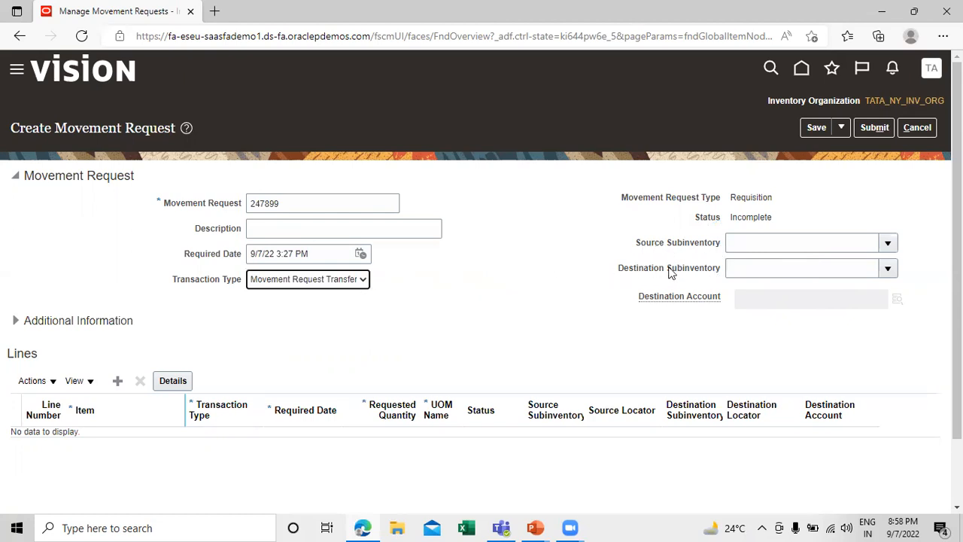
{"action": "left_click", "coordinate": [361, 279]}
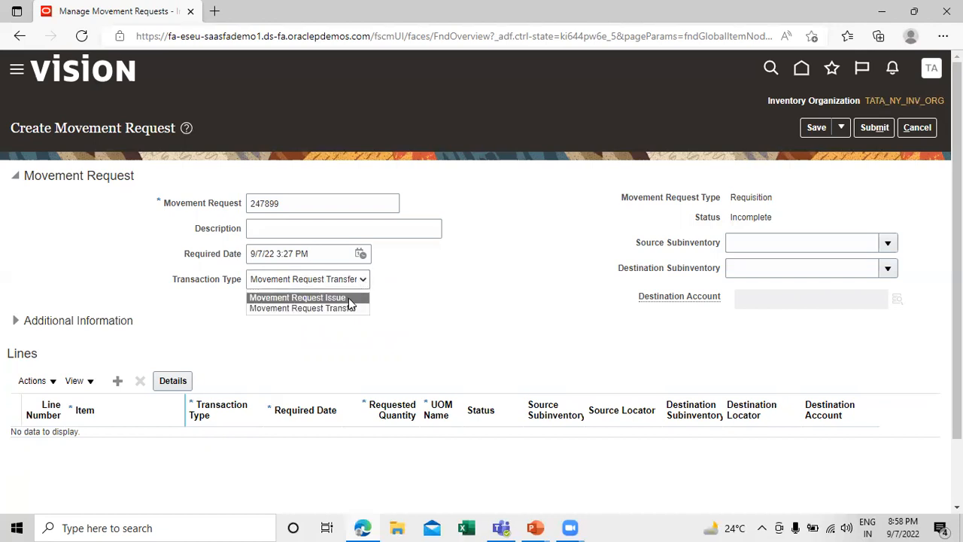
{"action": "left_click", "coordinate": [348, 298]}
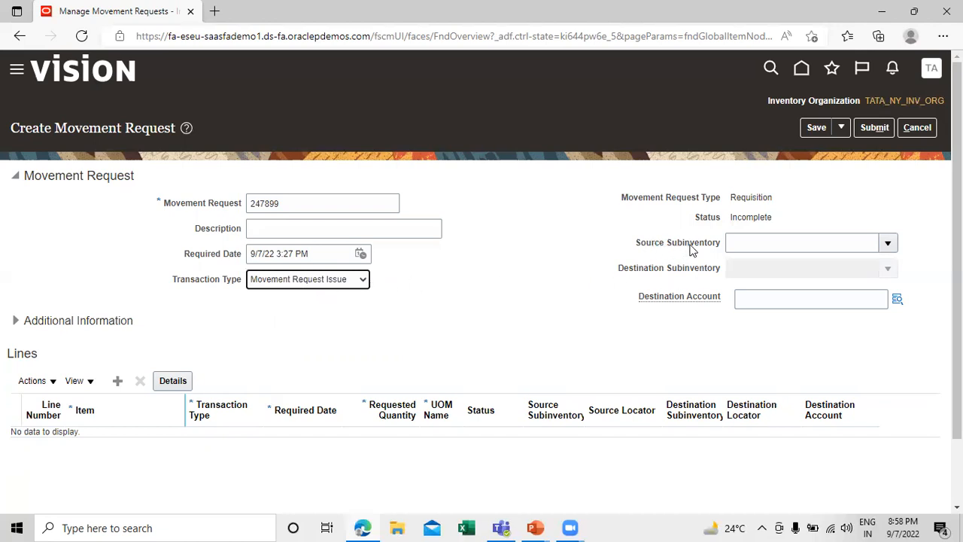
{"action": "mouse_move", "coordinate": [719, 300]}
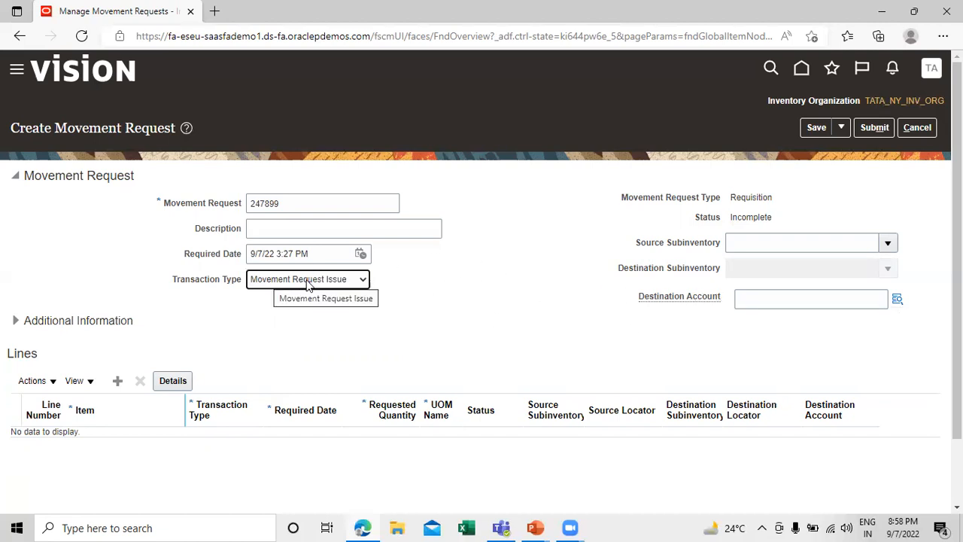
{"action": "left_click", "coordinate": [362, 280]}
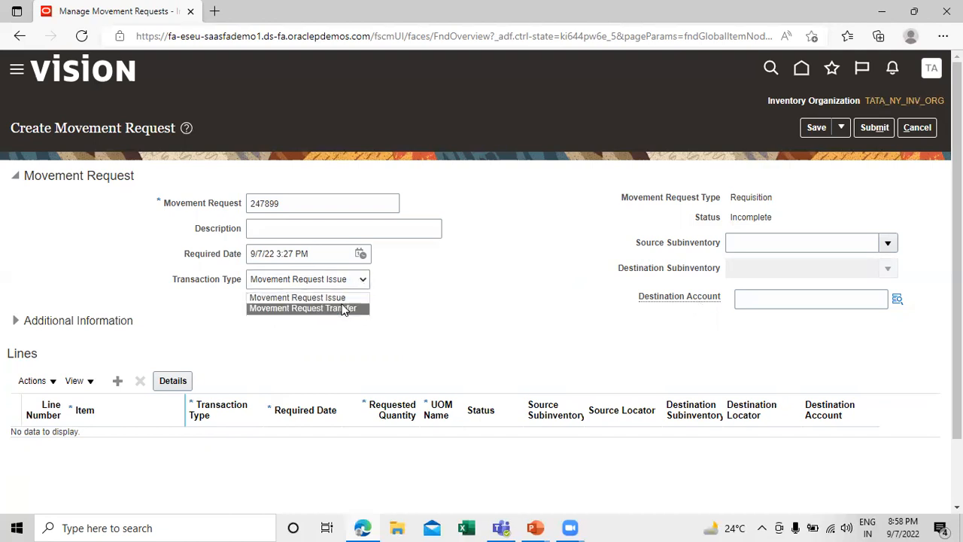
{"action": "left_click", "coordinate": [344, 310]}
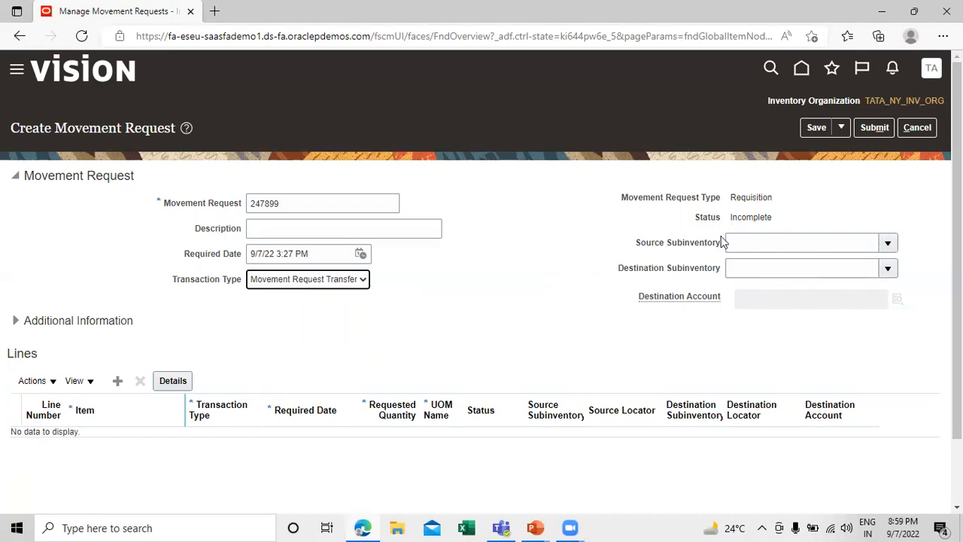
Add a request line, widen its Item column, and select item TATA1001 by searching for "tata"
{"action": "left_click", "coordinate": [117, 382]}
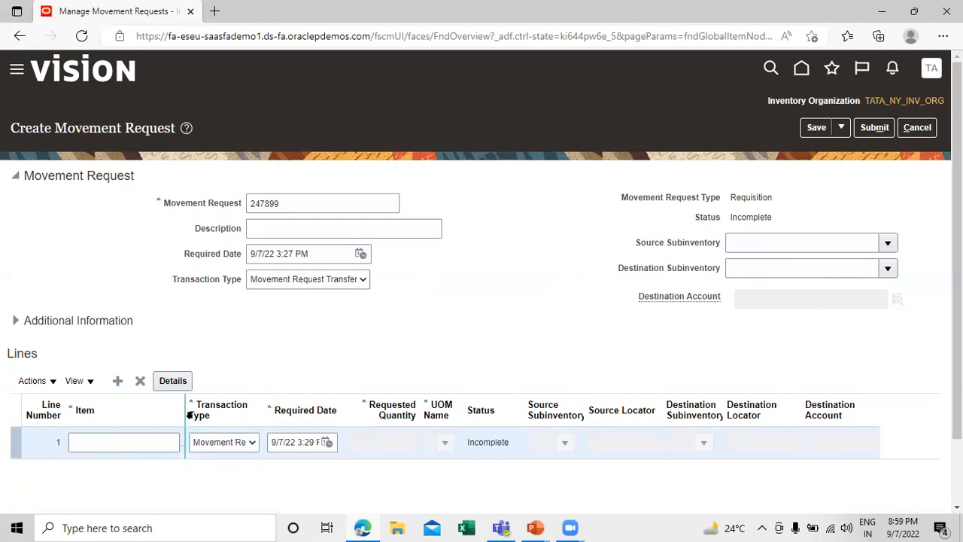
{"action": "left_click_drag", "start_coordinate": [184, 409], "coordinate": [208, 409]}
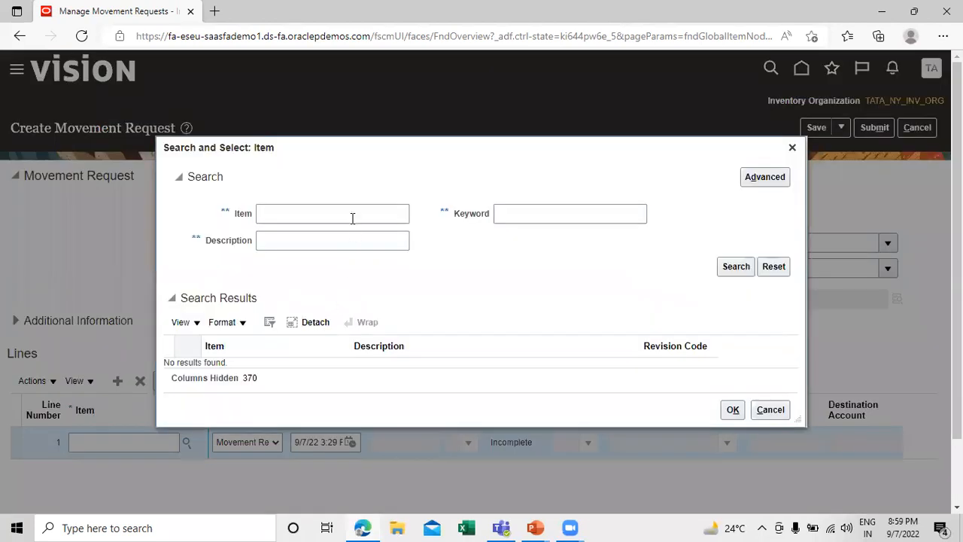
{"action": "left_click", "coordinate": [351, 213]}
{"action": "type", "text": "ta"}
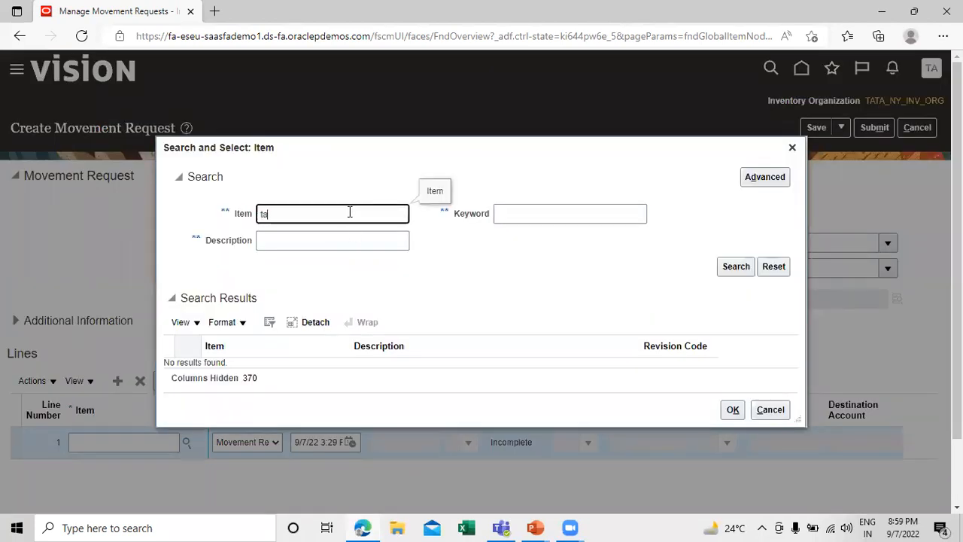
{"action": "type", "text": "ta"}
{"action": "left_click", "coordinate": [741, 266]}
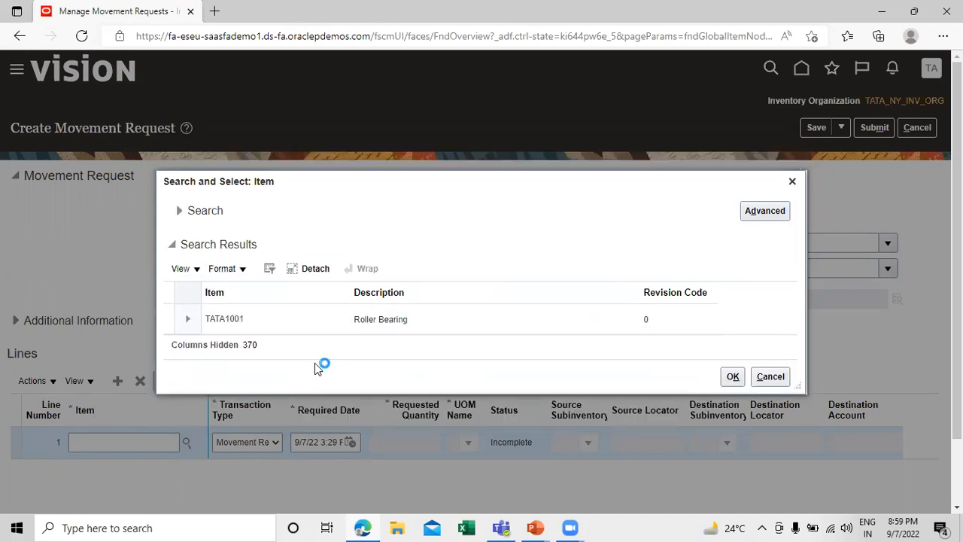
{"action": "left_click", "coordinate": [302, 325]}
{"action": "left_click", "coordinate": [732, 376]}
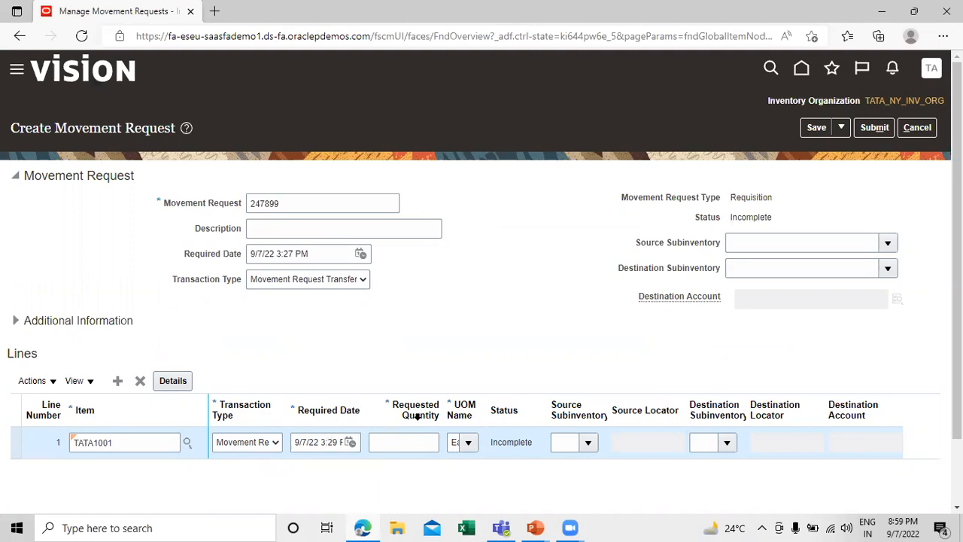
Set the line's requested quantity to 200, source subinventory to TATA_SUB_1 and destination subinventory to TATA_SUB_2
{"action": "left_click", "coordinate": [408, 439]}
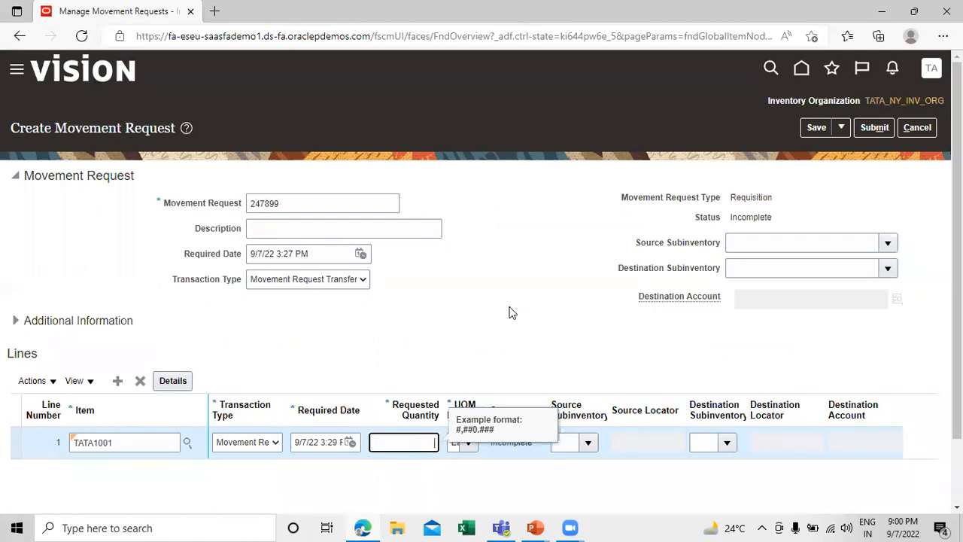
{"action": "left_click", "coordinate": [506, 298]}
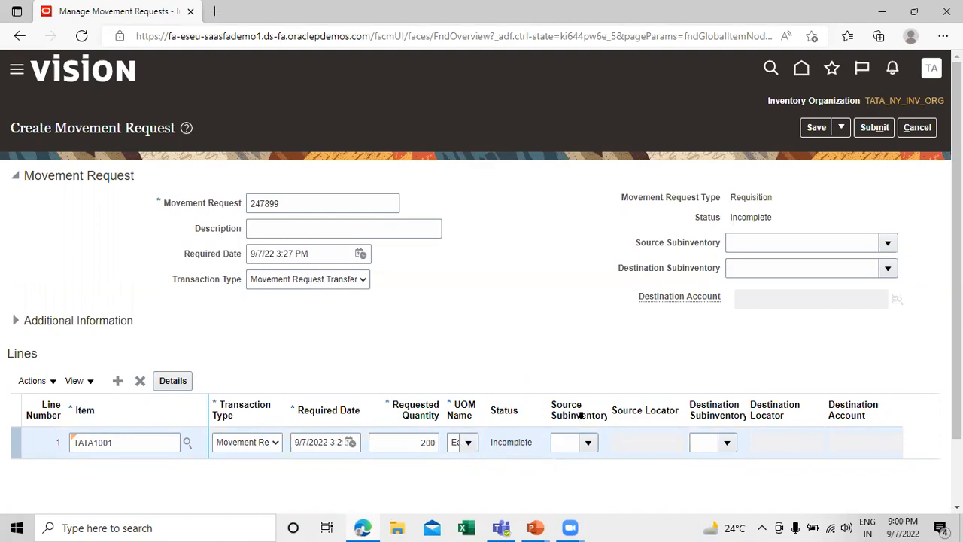
{"action": "left_click", "coordinate": [590, 443]}
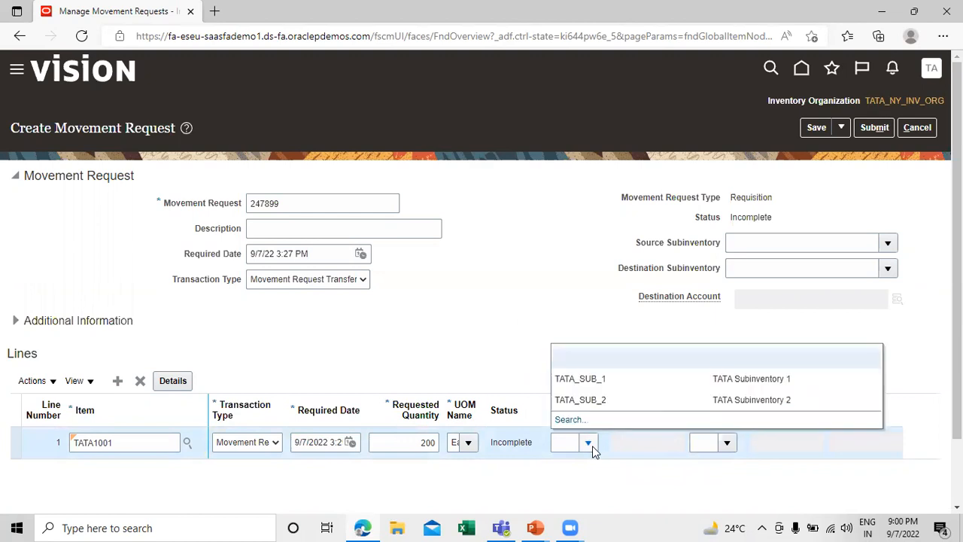
{"action": "left_click", "coordinate": [594, 374]}
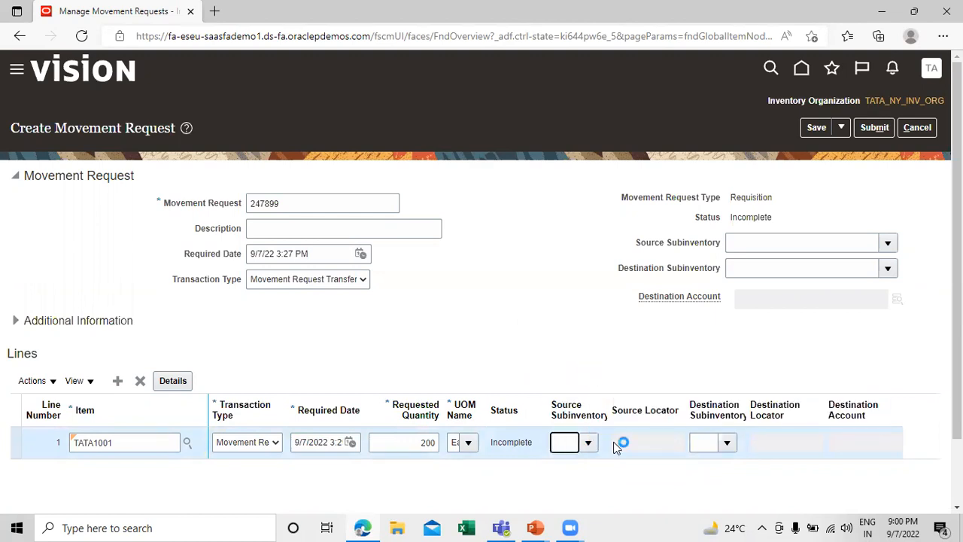
{"action": "left_click", "coordinate": [727, 442]}
{"action": "left_click", "coordinate": [519, 398]}
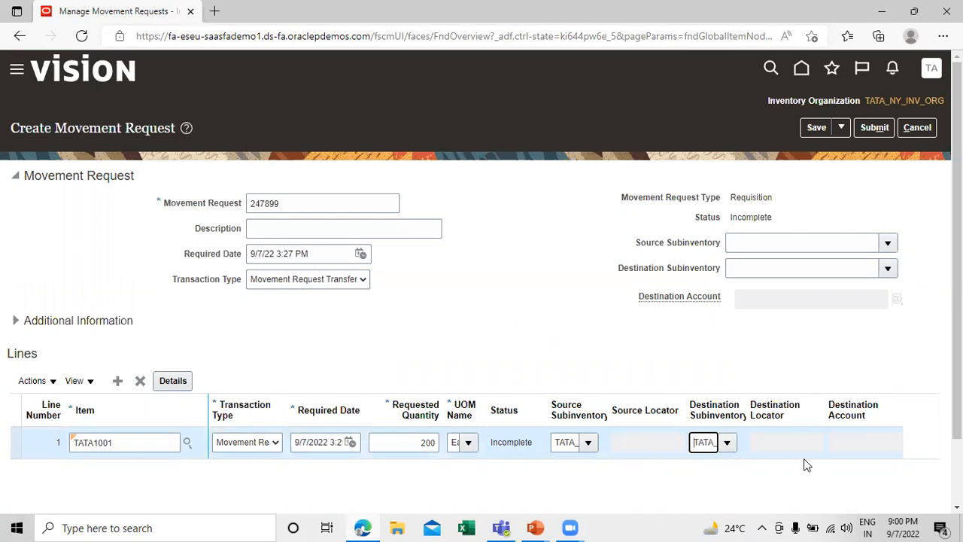
Show all available columns in the movement request's lines table
{"action": "scroll", "coordinate": [798, 459], "scroll_direction": "down", "scroll_amount": 2}
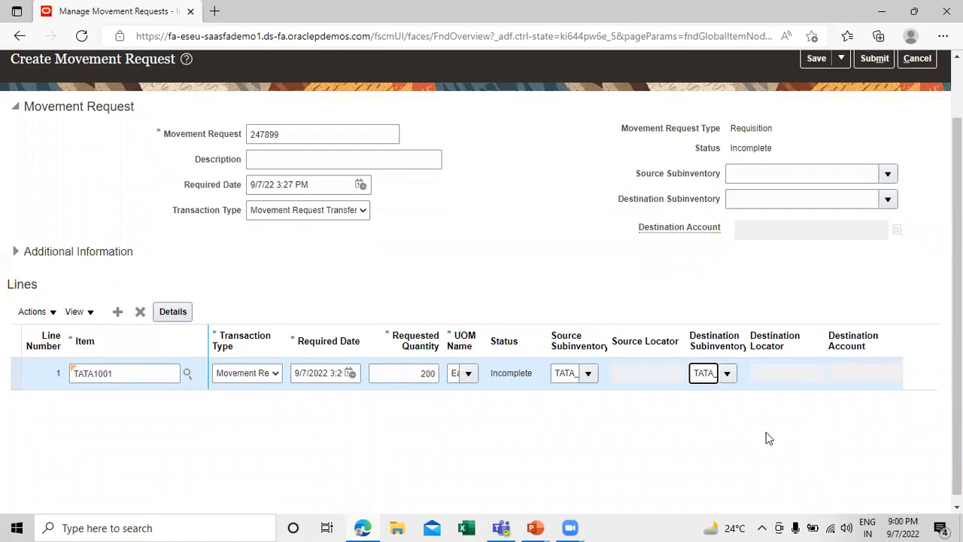
{"action": "left_click", "coordinate": [80, 317]}
{"action": "left_click", "coordinate": [52, 314]}
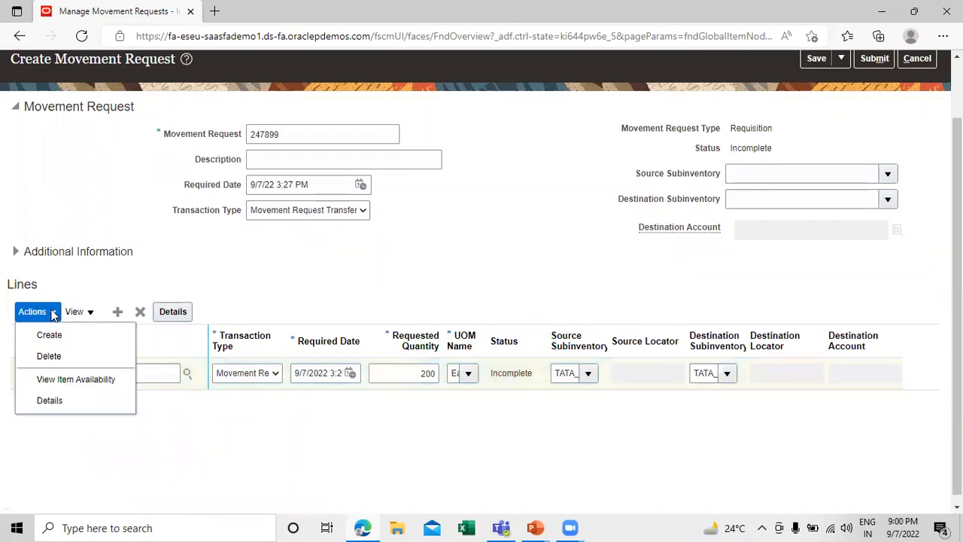
{"action": "left_click", "coordinate": [75, 314]}
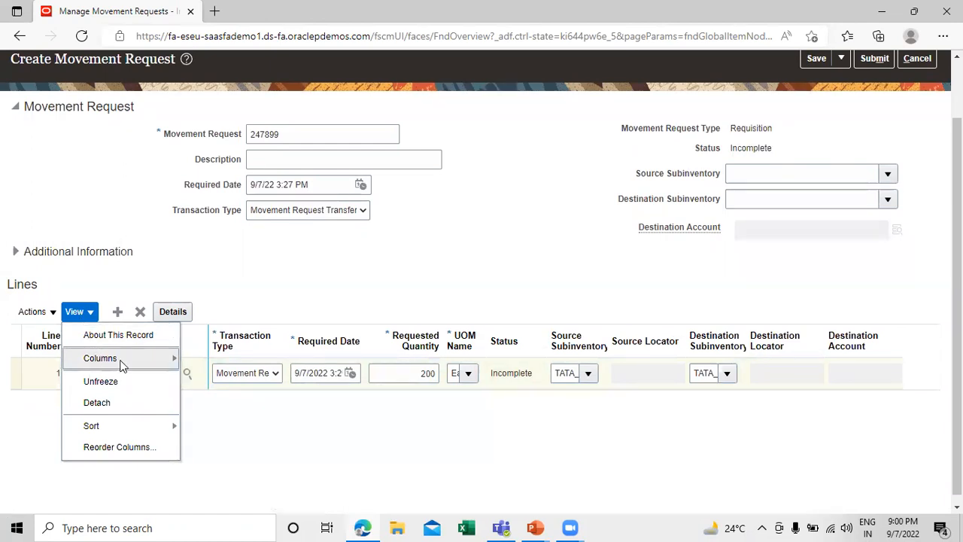
{"action": "mouse_move", "coordinate": [121, 364]}
{"action": "left_click", "coordinate": [217, 373]}
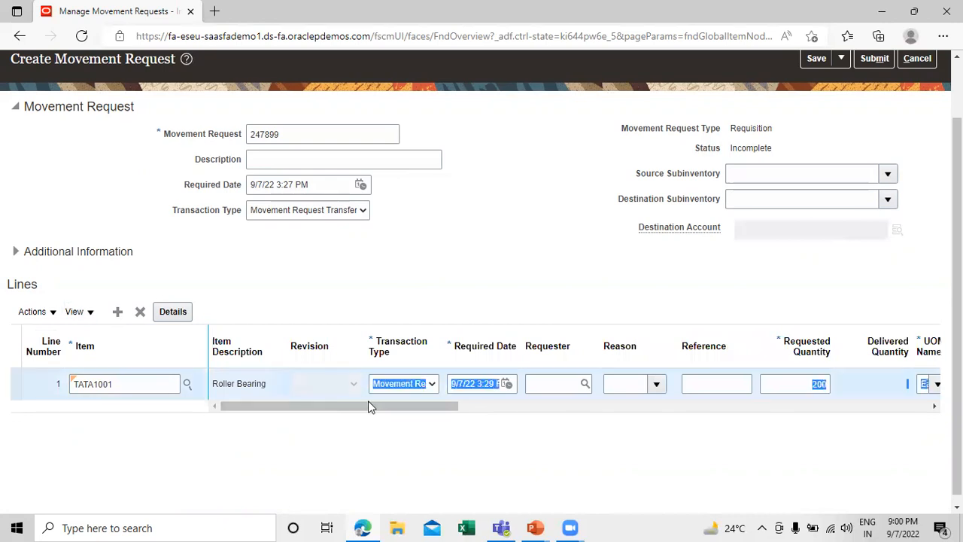
{"action": "mouse_move", "coordinate": [379, 409]}
{"action": "left_mouse_down"}
{"action": "mouse_move", "coordinate": [448, 412]}
{"action": "mouse_move", "coordinate": [385, 406]}
{"action": "left_mouse_up"}
{"action": "left_click", "coordinate": [557, 385]}
{"action": "type", "text": "200"}
{"action": "left_click", "coordinate": [540, 449]}
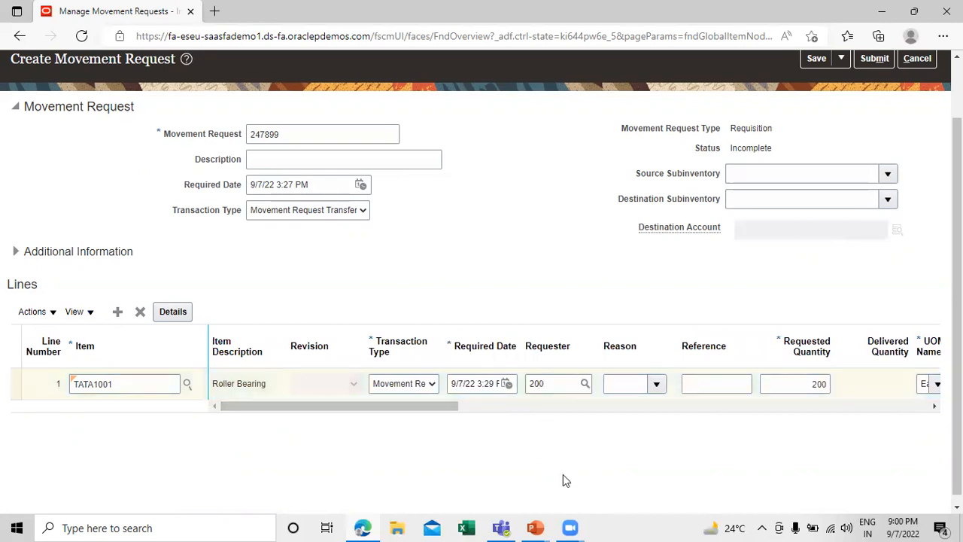
{"action": "left_click_drag", "start_coordinate": [439, 407], "coordinate": [465, 406]}
{"action": "left_click", "coordinate": [468, 385]}
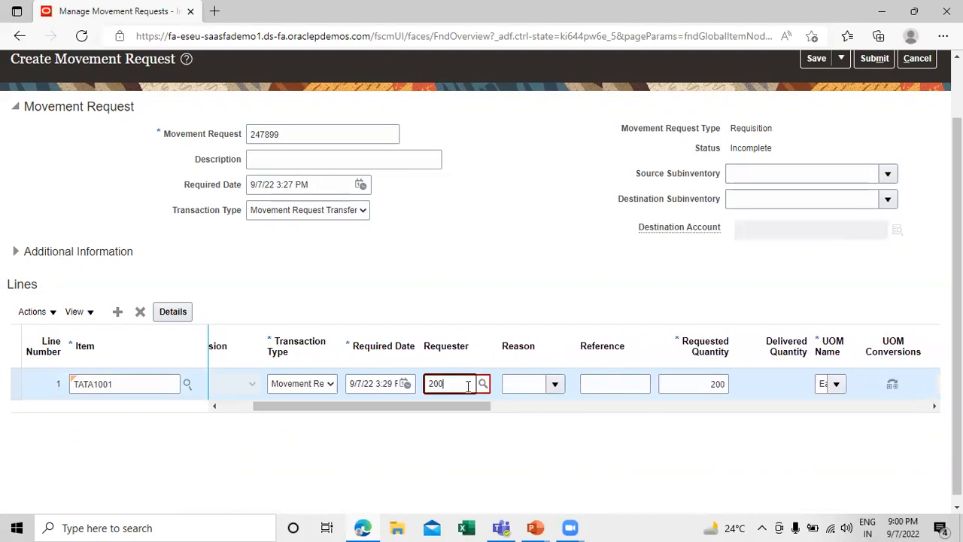
{"action": "key", "text": "BackSpace"}
{"action": "key", "text": "BackSpace"}
{"action": "key", "text": "BackSpace"}
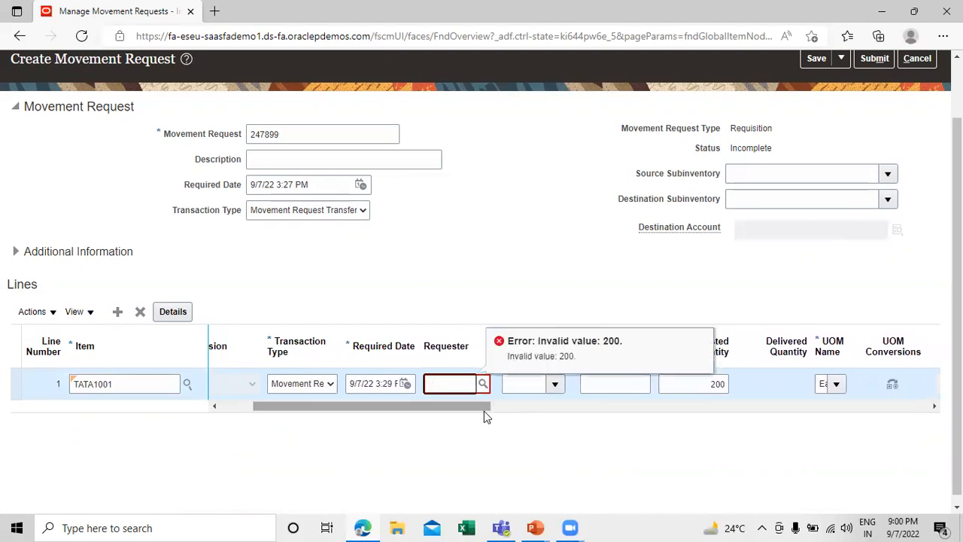
{"action": "left_click", "coordinate": [530, 425]}
{"action": "left_click_drag", "start_coordinate": [480, 405], "coordinate": [445, 447]}
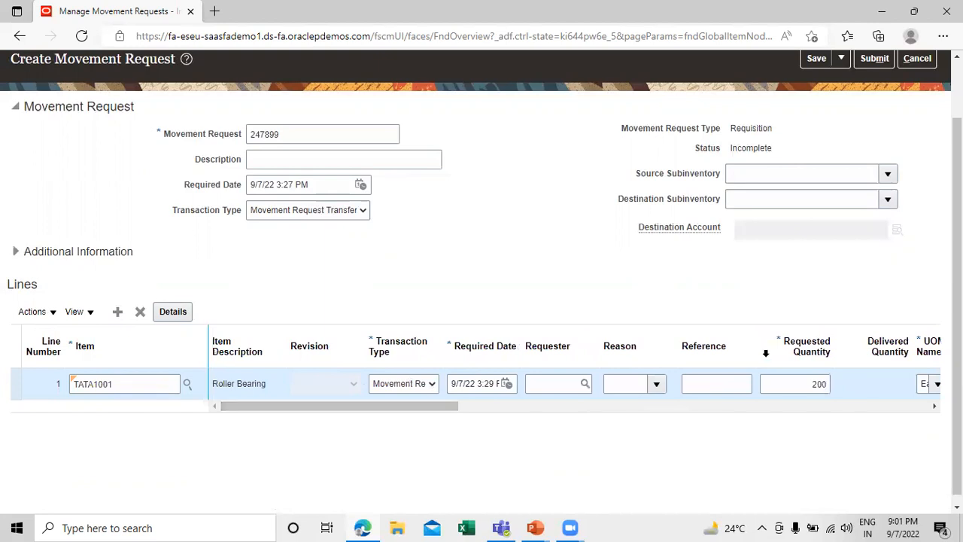
Submit the movement request and leave the Manage Movement Requests page
{"action": "scroll", "coordinate": [880, 193], "scroll_direction": "up", "scroll_amount": 2}
{"action": "left_click", "coordinate": [878, 125]}
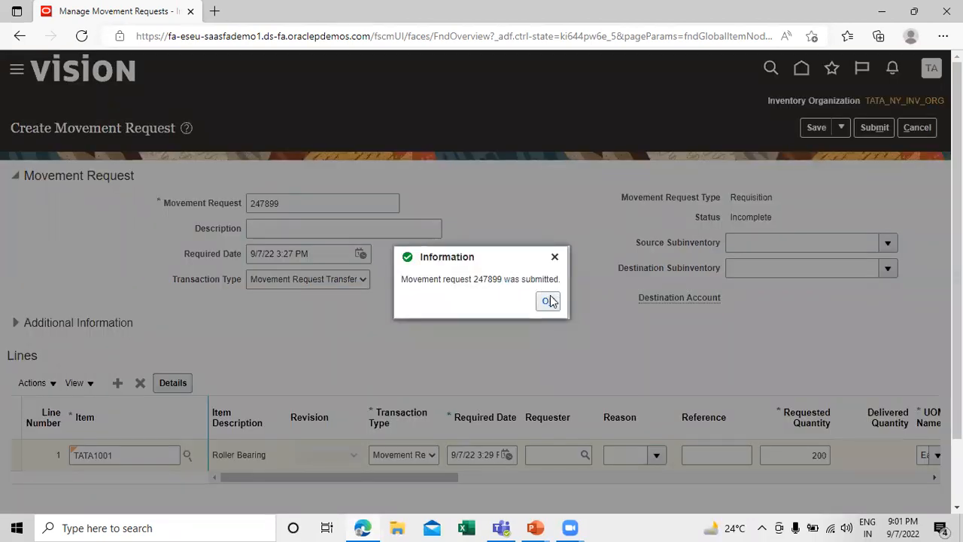
{"action": "left_click", "coordinate": [537, 301]}
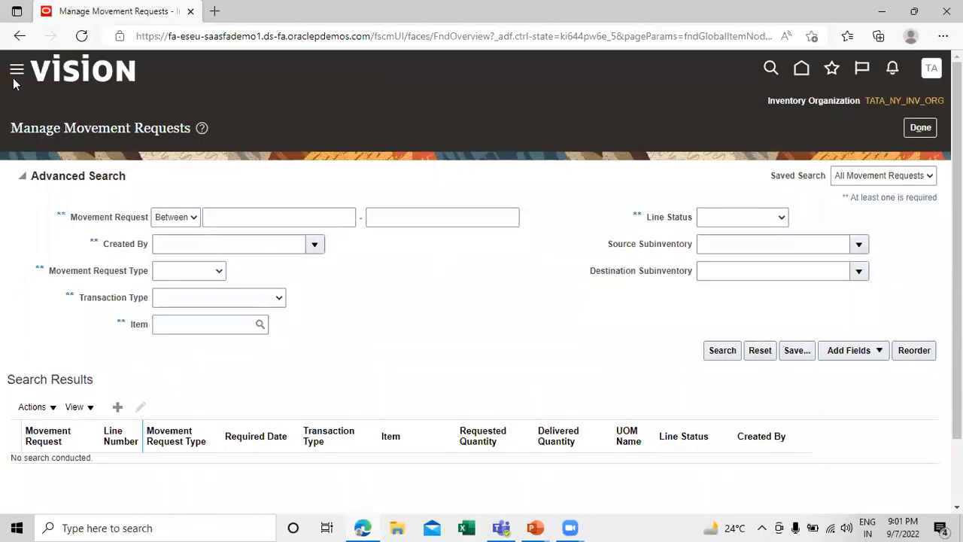
{"action": "left_click", "coordinate": [913, 125]}
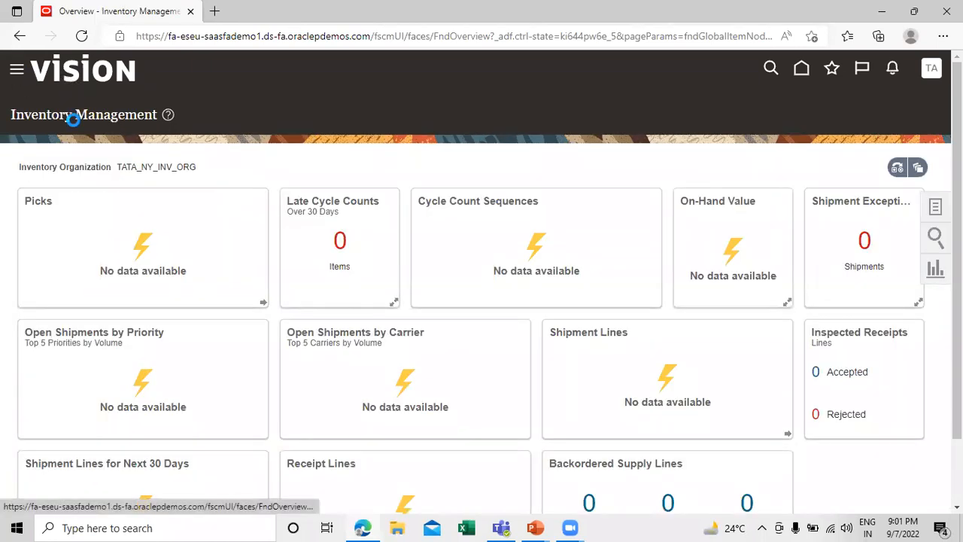
Go to the Scheduled Processes page in the Tools group of the navigator
{"action": "scroll", "coordinate": [99, 258], "scroll_direction": "down", "scroll_amount": 3}
{"action": "scroll", "coordinate": [99, 257], "scroll_direction": "down", "scroll_amount": 3}
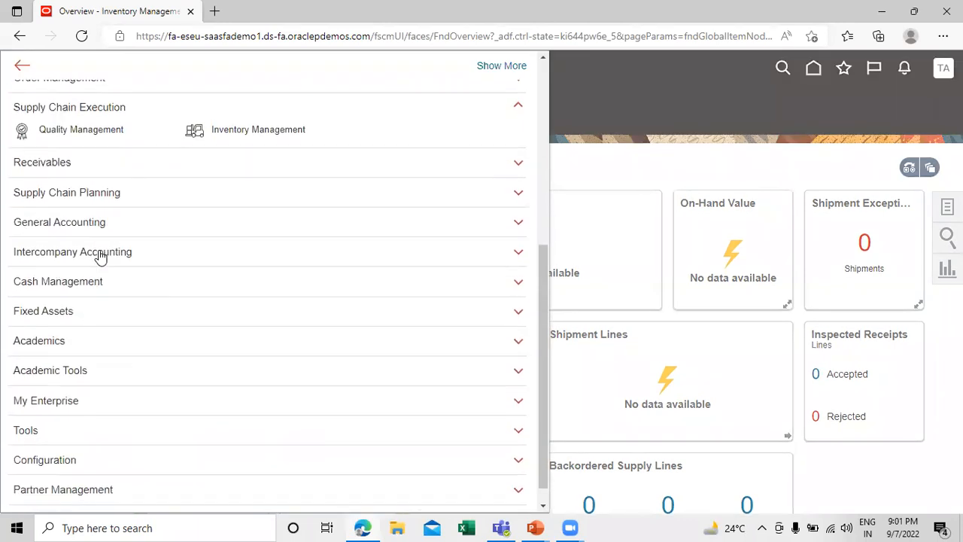
{"action": "left_click", "coordinate": [89, 412]}
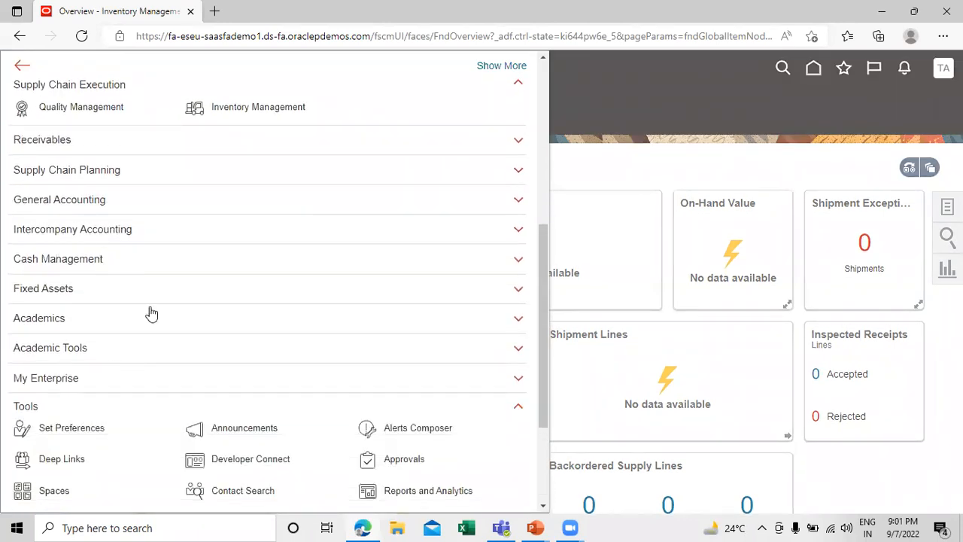
{"action": "scroll", "coordinate": [150, 320], "scroll_direction": "down", "scroll_amount": 2}
{"action": "left_click", "coordinate": [80, 404]}
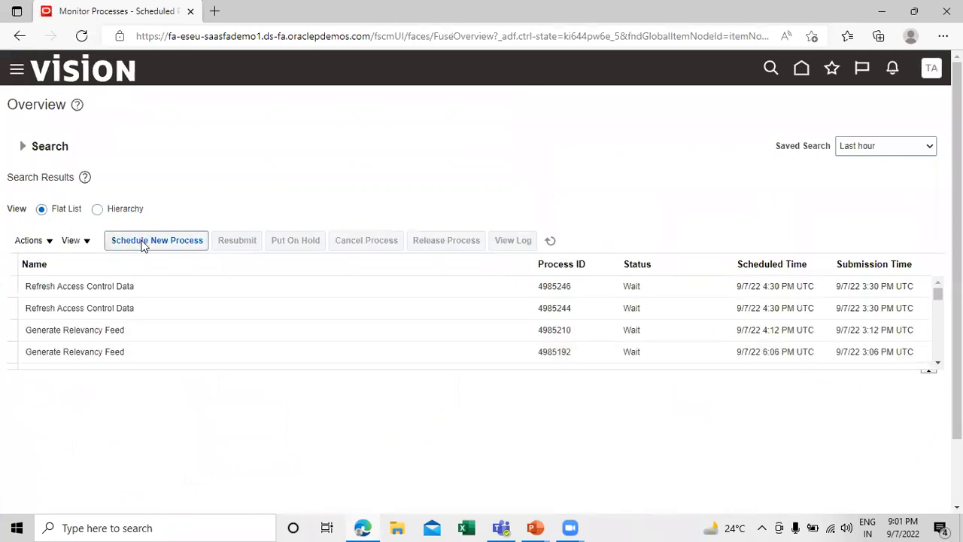
Schedule a new job process named Print Movement Request Pick Slip Report and open its process details
{"action": "left_click", "coordinate": [145, 245]}
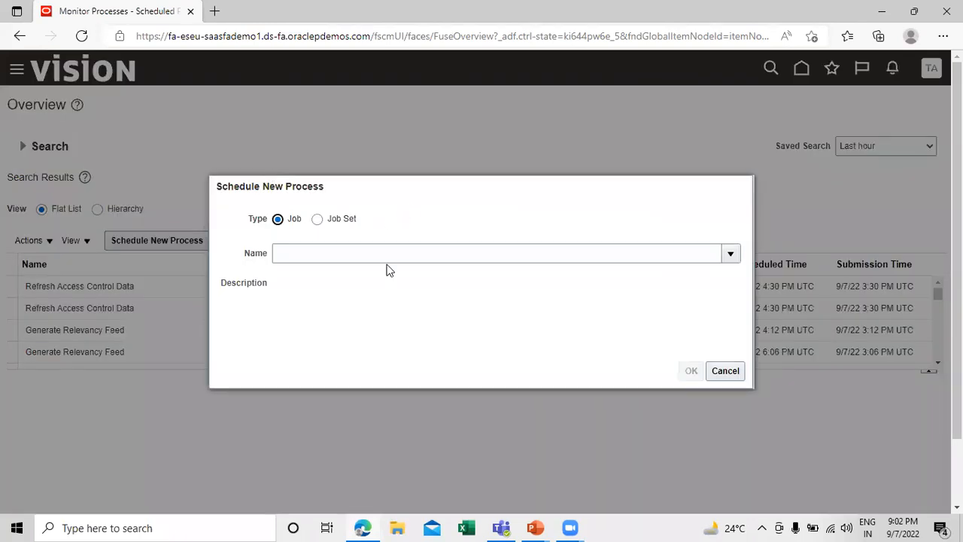
{"action": "left_click", "coordinate": [386, 257]}
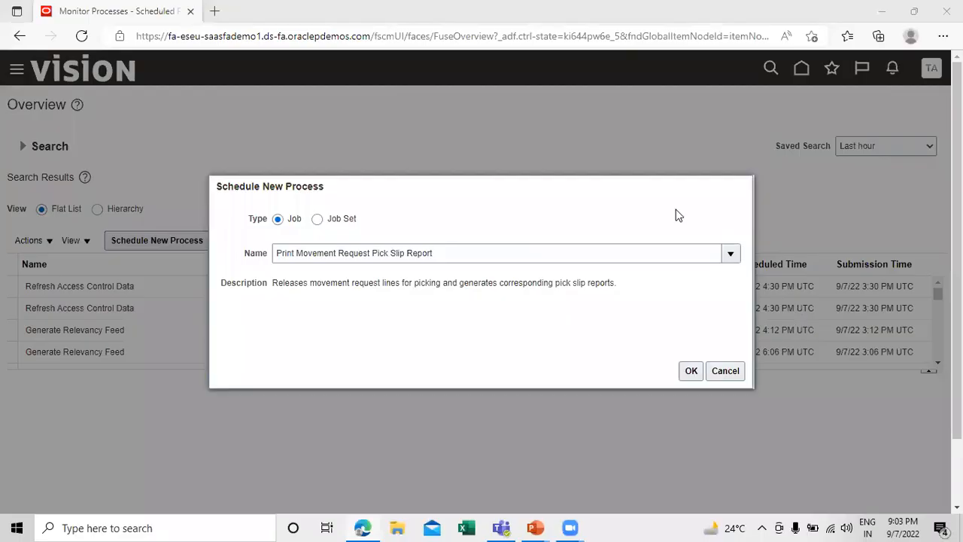
{"action": "left_click", "coordinate": [689, 370]}
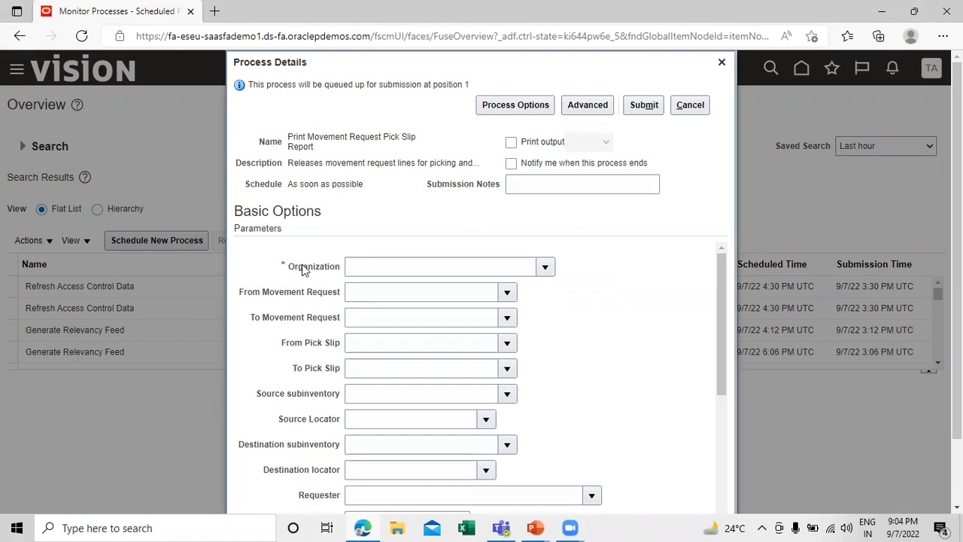
Set the report's organization to TATA_NY_INV_ORG, source subinventory to TATA_SUB_1 and destination subinventory to TATA_SUB_2
{"action": "left_click", "coordinate": [545, 266]}
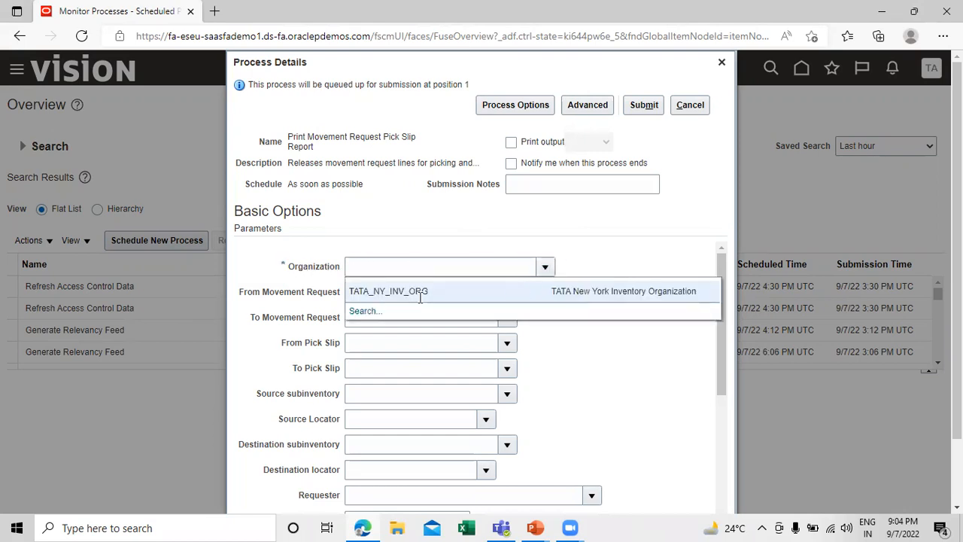
{"action": "left_click", "coordinate": [452, 293]}
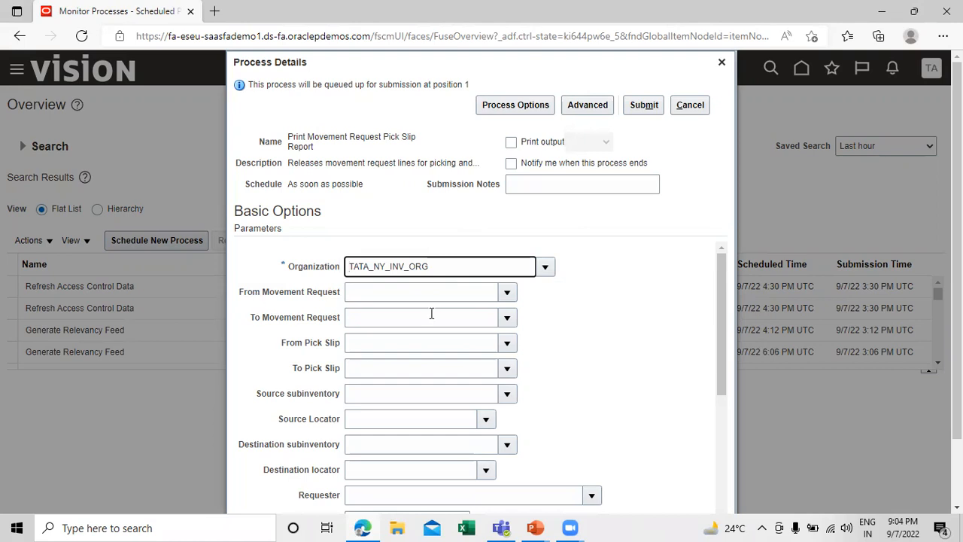
{"action": "scroll", "coordinate": [519, 329], "scroll_direction": "down", "scroll_amount": 1}
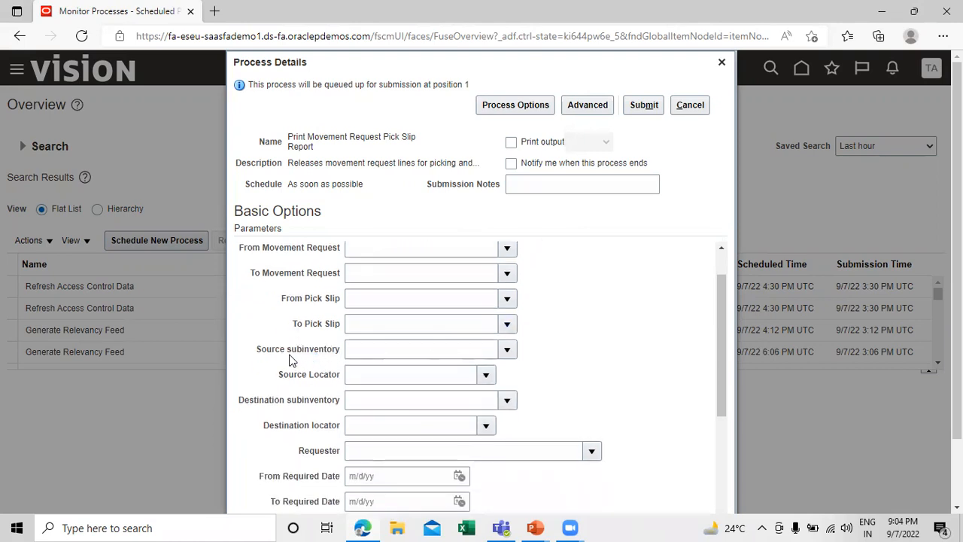
{"action": "left_click", "coordinate": [506, 349]}
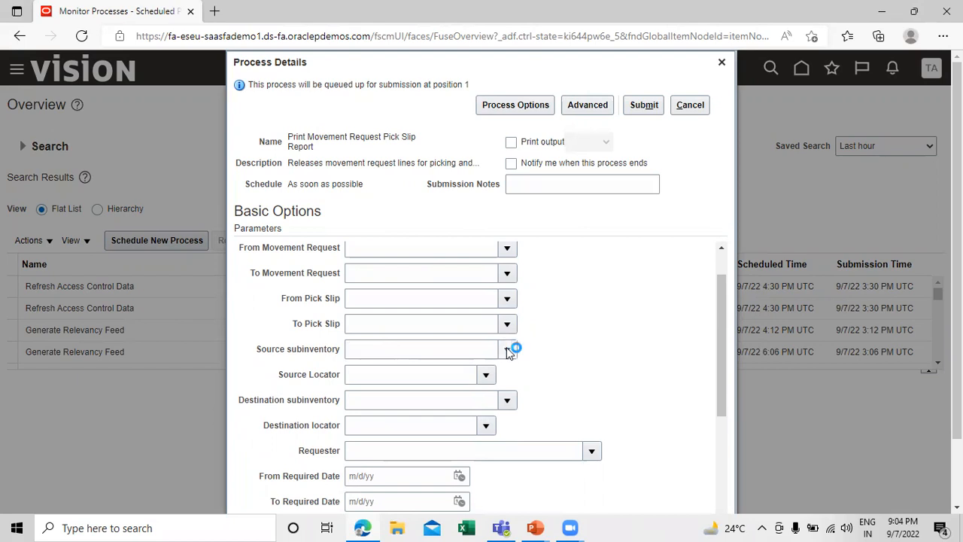
{"action": "left_click", "coordinate": [415, 374]}
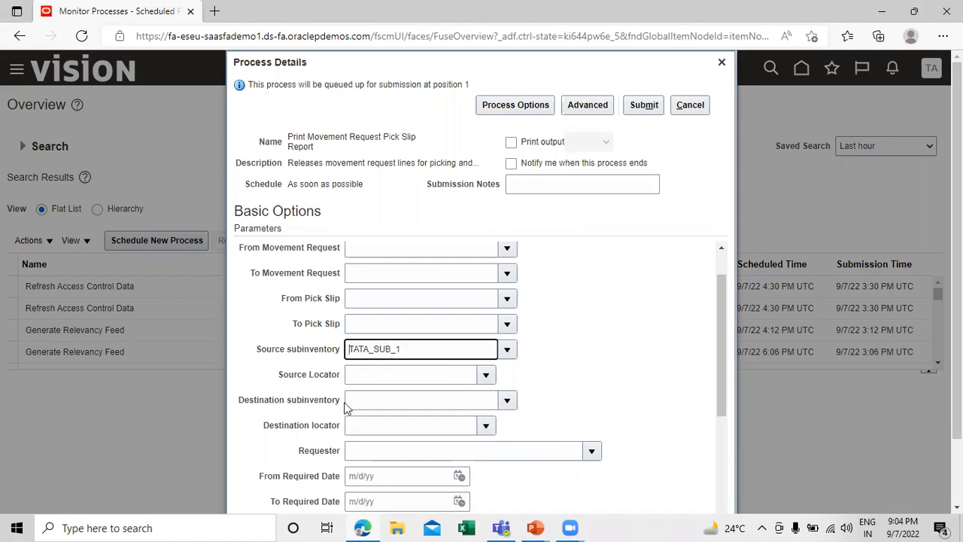
{"action": "left_click", "coordinate": [506, 399]}
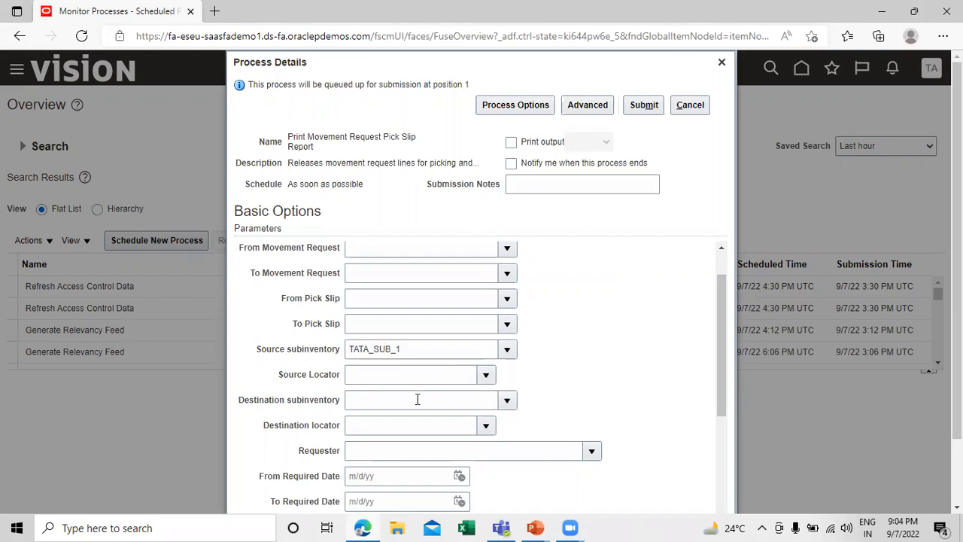
{"action": "left_click", "coordinate": [389, 446]}
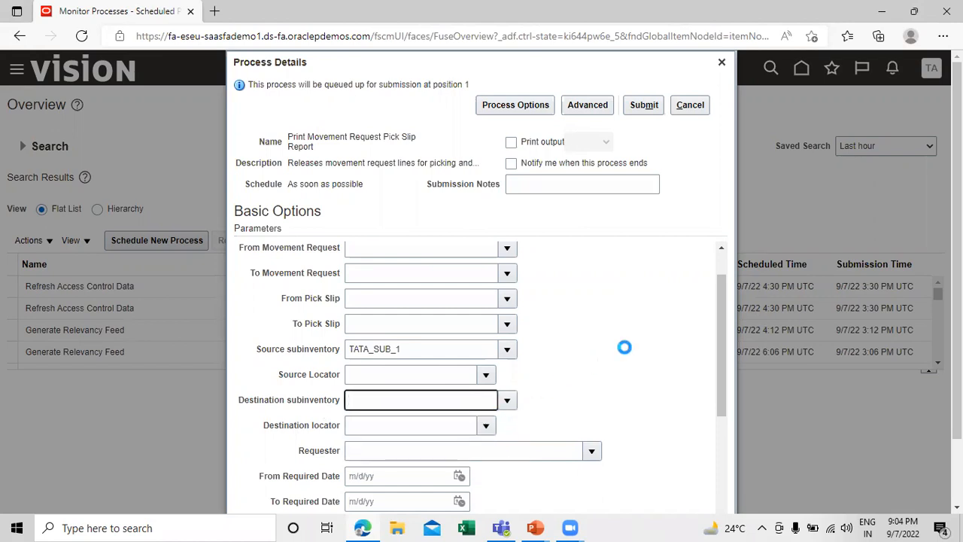
Set Release Approved Lines to Yes, submit the process and acknowledge the confirmation
{"action": "left_click_drag", "start_coordinate": [715, 318], "coordinate": [672, 444]}
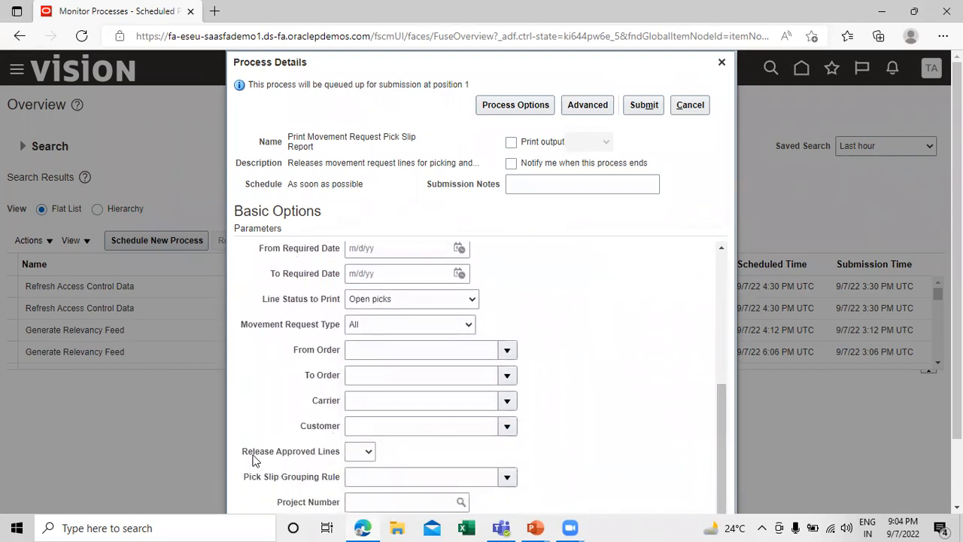
{"action": "left_click", "coordinate": [367, 452]}
{"action": "left_click", "coordinate": [360, 482]}
{"action": "scroll", "coordinate": [815, 351], "scroll_direction": "down", "scroll_amount": 2}
{"action": "scroll", "coordinate": [642, 344], "scroll_direction": "up", "scroll_amount": 5}
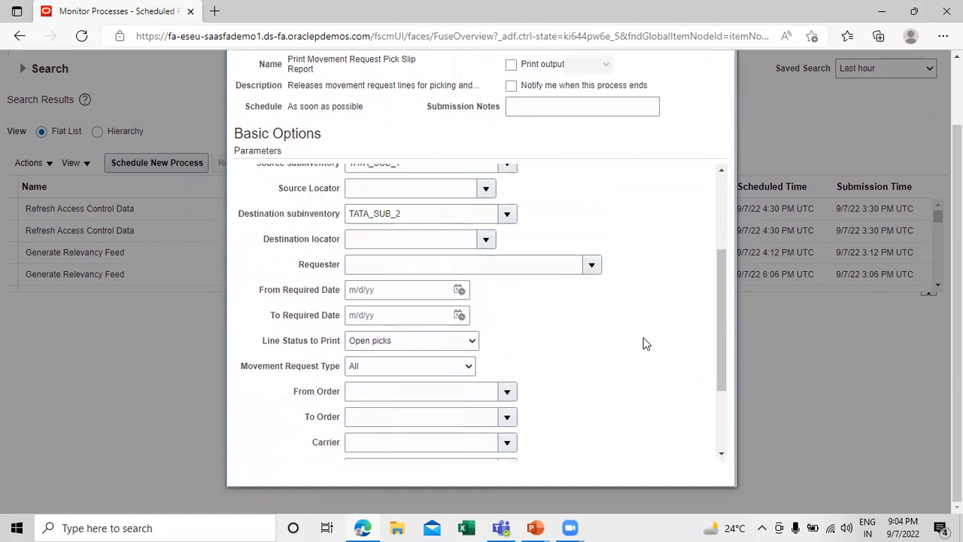
{"action": "scroll", "coordinate": [868, 305], "scroll_direction": "up", "scroll_amount": 2}
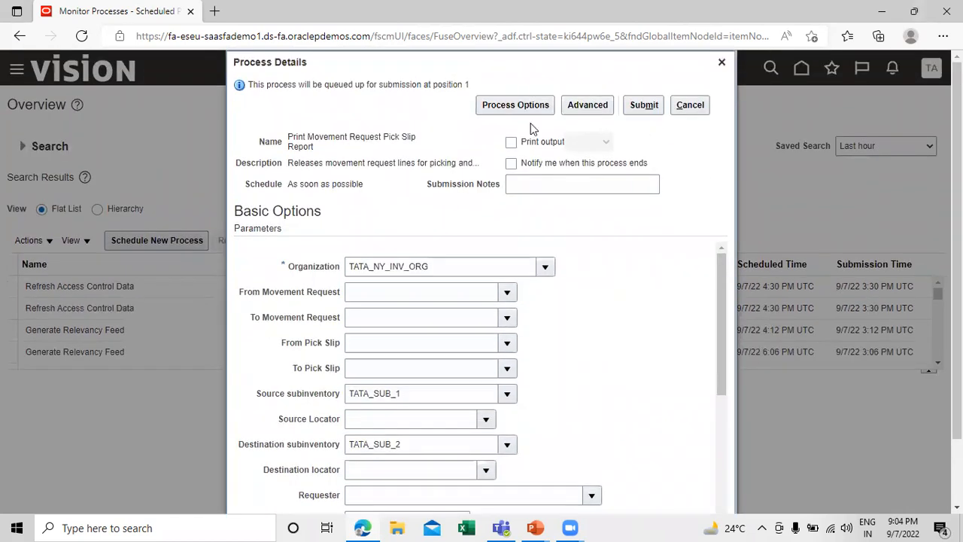
{"action": "left_click", "coordinate": [644, 104]}
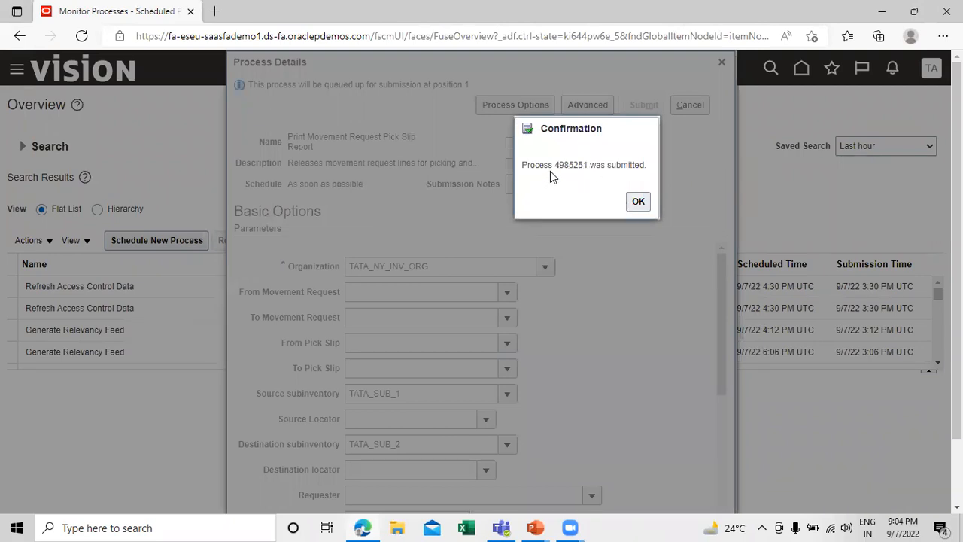
{"action": "left_click", "coordinate": [639, 201]}
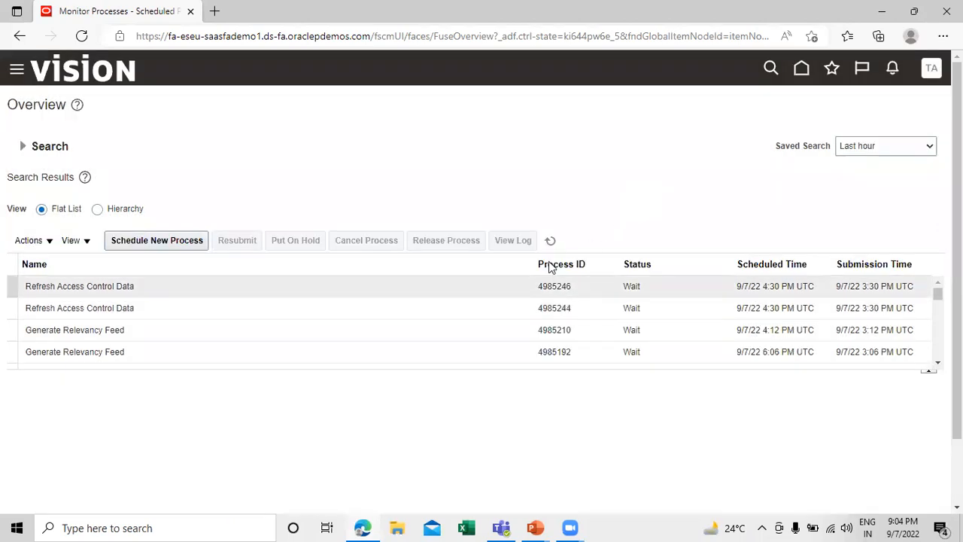
Refresh the scheduled processes list until the Print Movement Request Pick Slip Report finishes running
{"action": "left_click", "coordinate": [551, 242]}
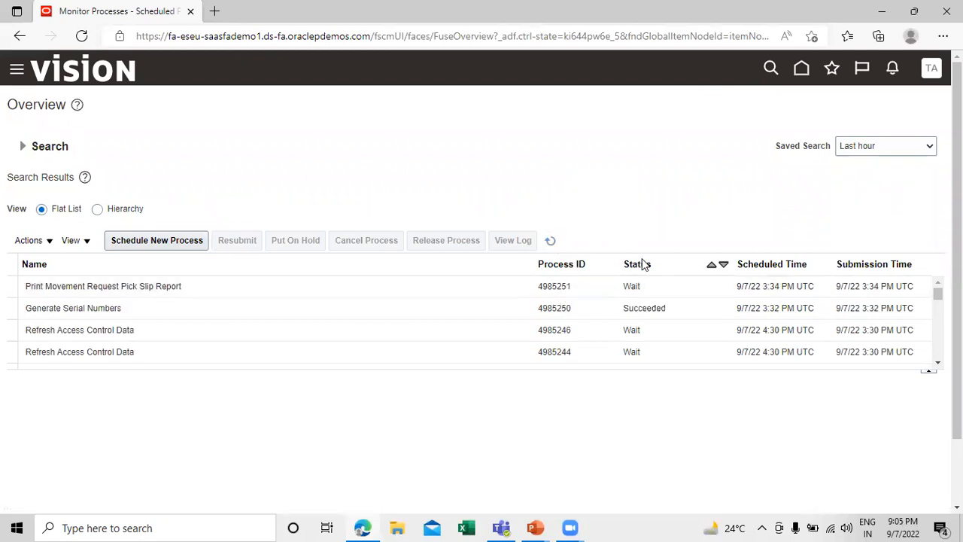
{"action": "left_click", "coordinate": [553, 241]}
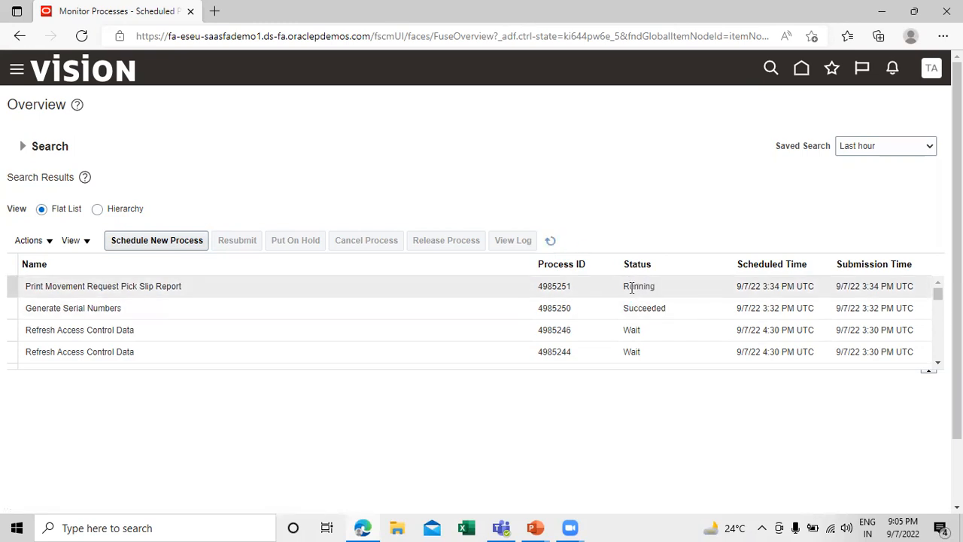
{"action": "left_click", "coordinate": [551, 242]}
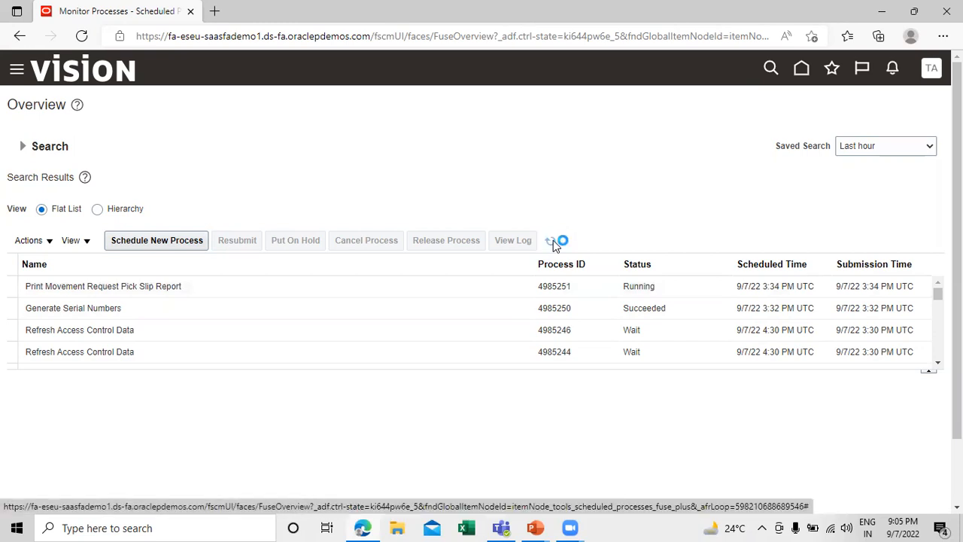
{"action": "left_click", "coordinate": [551, 242]}
{"action": "left_click", "coordinate": [554, 241]}
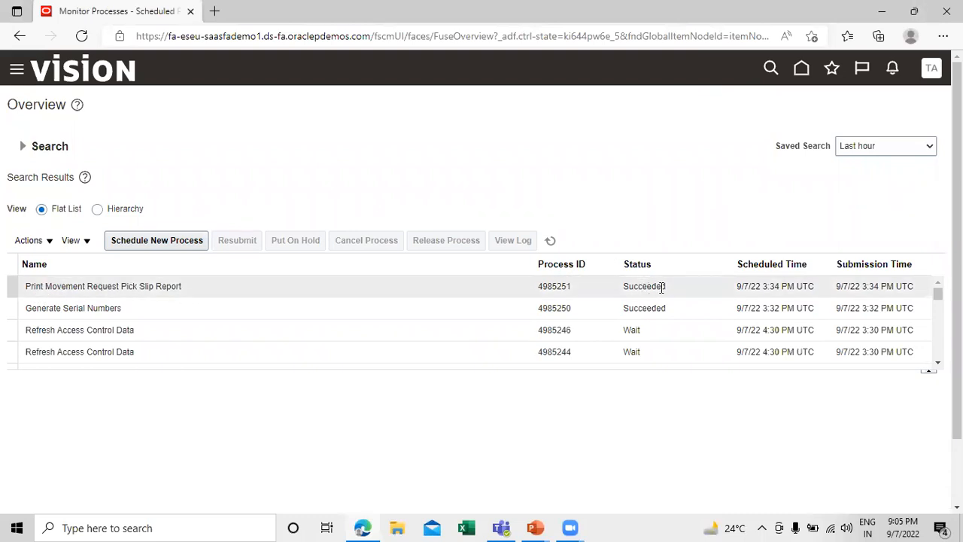
Select the Print Movement Request Pick Slip Report process and republish its output online
{"action": "left_click", "coordinate": [125, 286]}
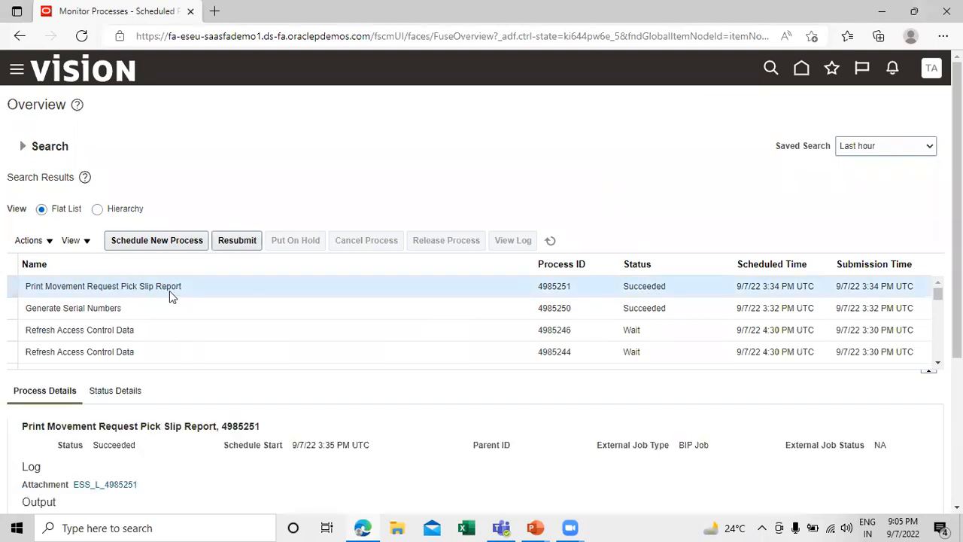
{"action": "scroll", "coordinate": [449, 157], "scroll_direction": "down", "scroll_amount": 1}
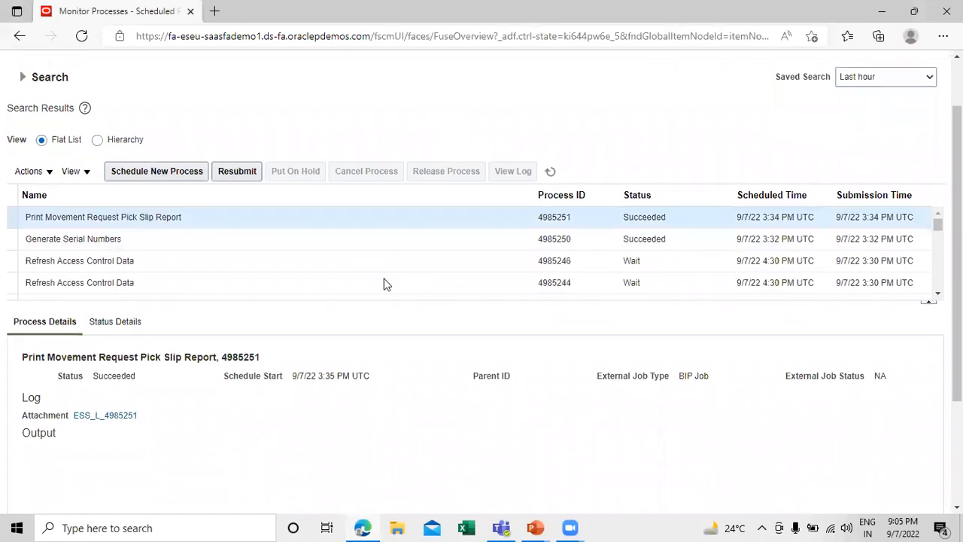
{"action": "scroll", "coordinate": [204, 390], "scroll_direction": "down", "scroll_amount": 1}
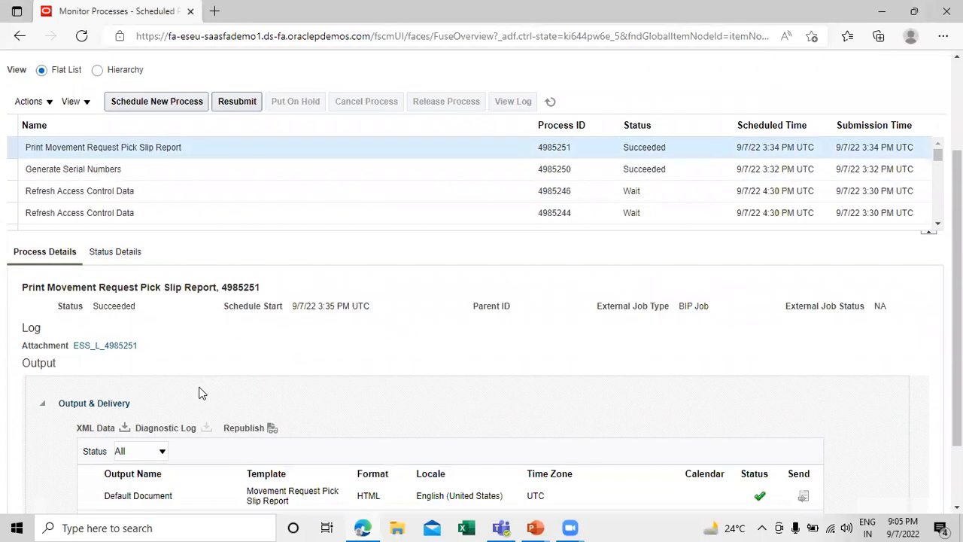
{"action": "scroll", "coordinate": [202, 391], "scroll_direction": "down", "scroll_amount": 1}
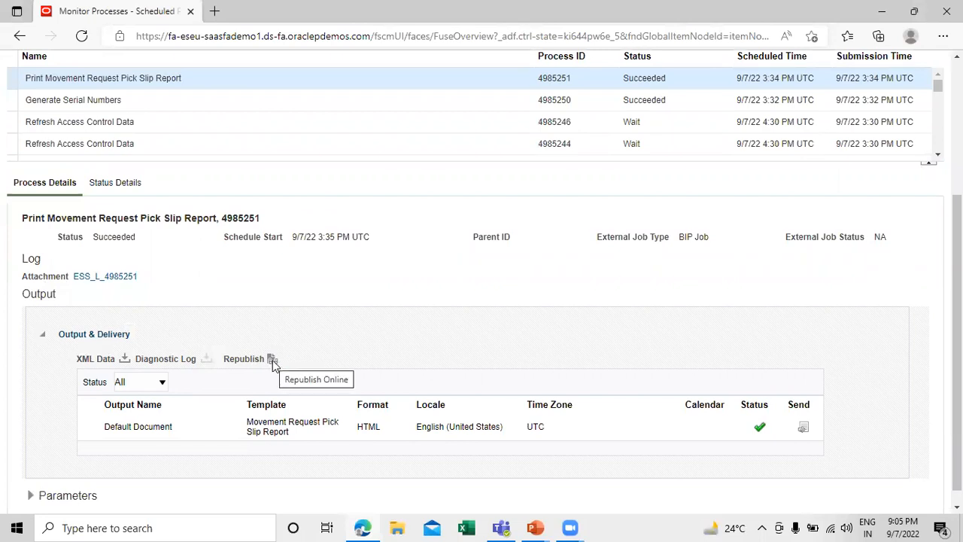
{"action": "left_click", "coordinate": [272, 360]}
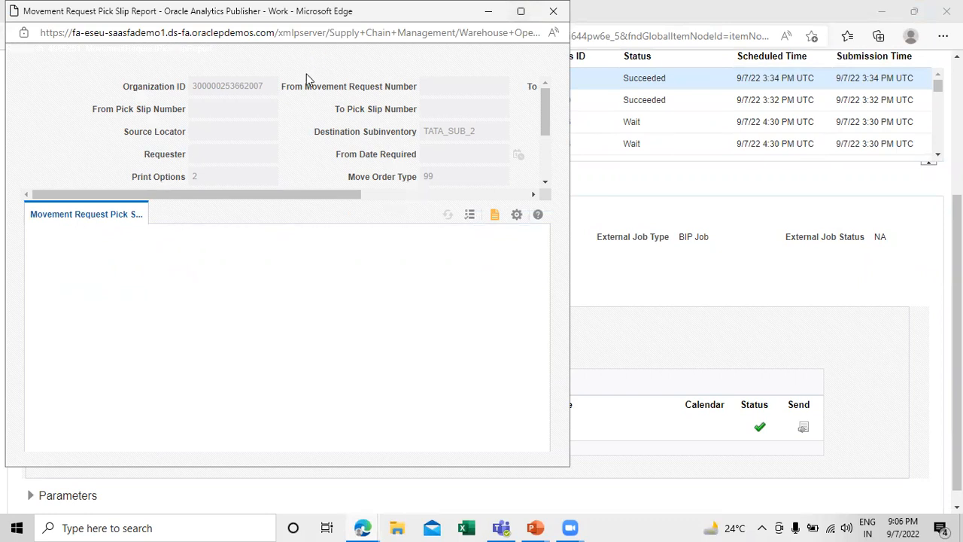
Render the Movement Request Pick Slip report as PDF and maximize its window
{"action": "left_click", "coordinate": [496, 218]}
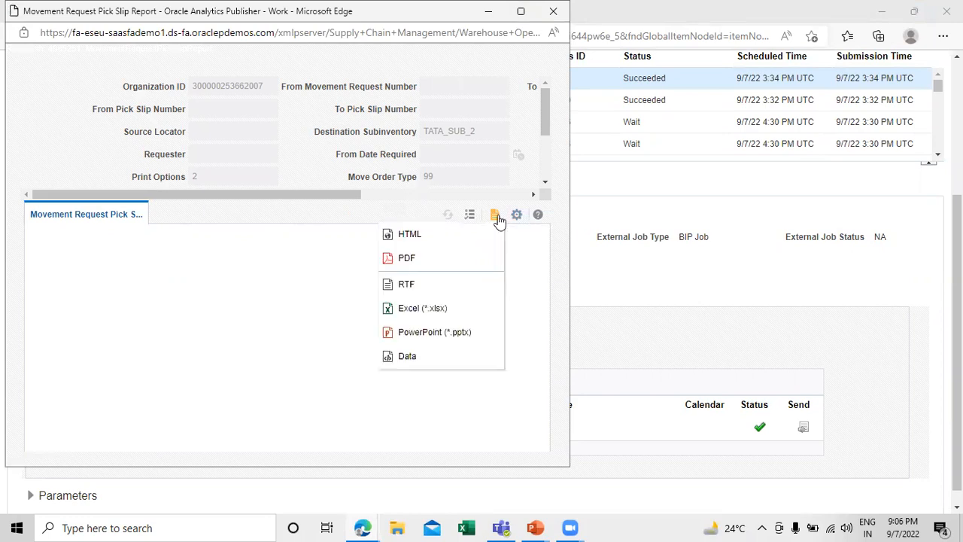
{"action": "left_click", "coordinate": [436, 257]}
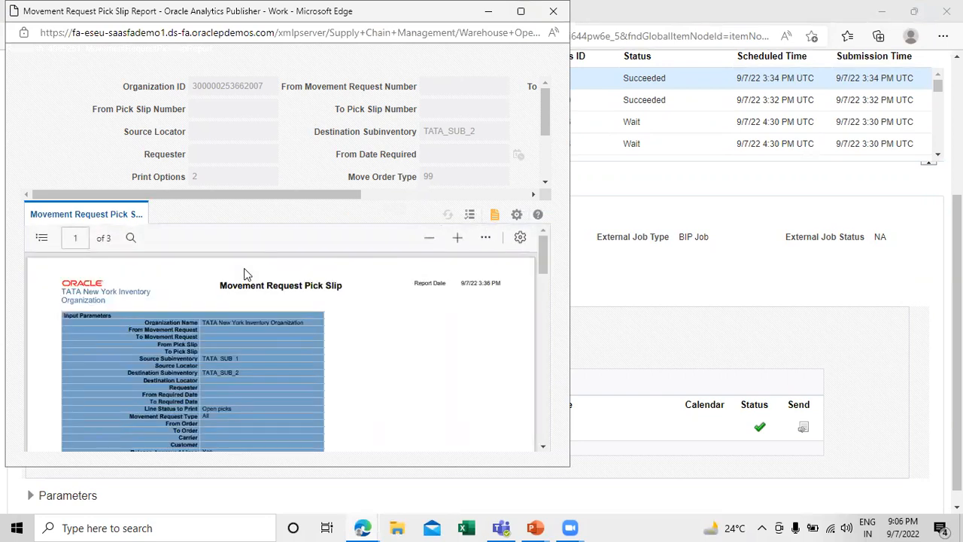
{"action": "left_click", "coordinate": [522, 11]}
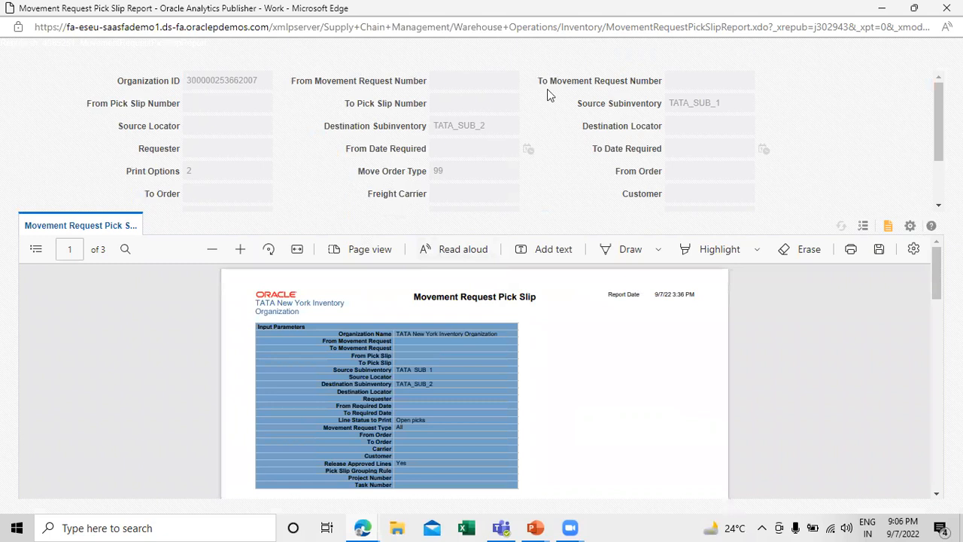
Find the pick slip number on page 2 of the report, note 182539 in a new Notepad file and minimize Notepad
{"action": "scroll", "coordinate": [604, 316], "scroll_direction": "down", "scroll_amount": 5}
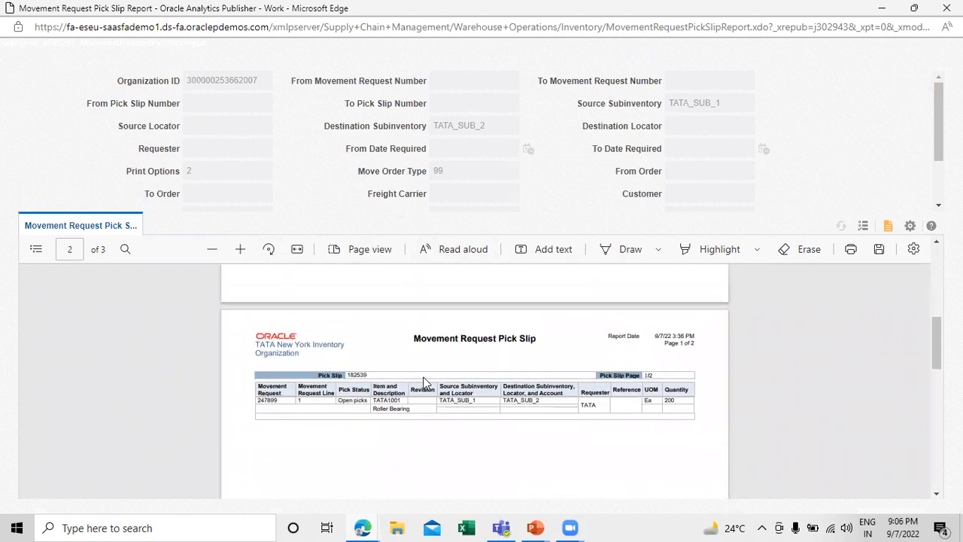
{"action": "left_click_drag", "start_coordinate": [346, 374], "coordinate": [372, 374]}
{"action": "left_click", "coordinate": [379, 375]}
{"action": "left_click_drag", "start_coordinate": [348, 374], "coordinate": [378, 373]}
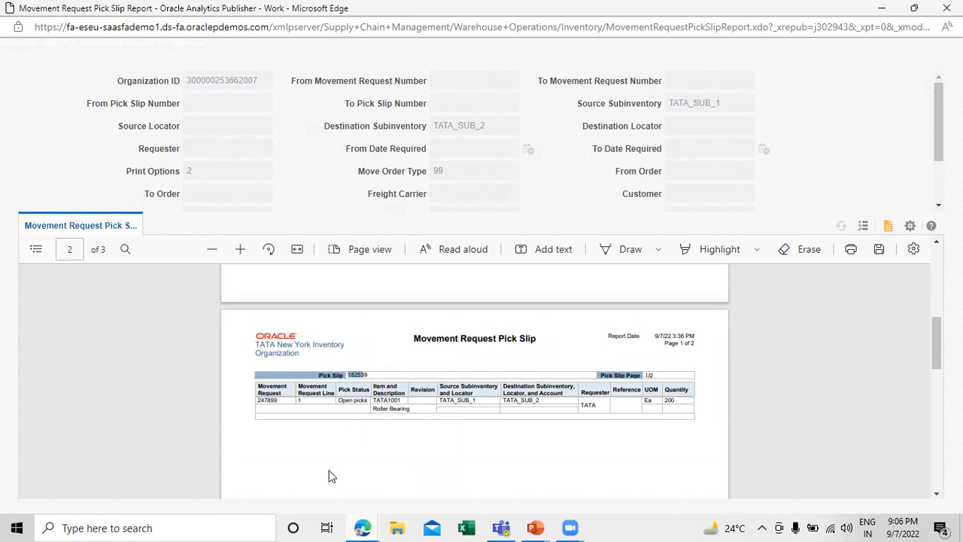
{"action": "left_click", "coordinate": [210, 524]}
{"action": "type", "text": "not"}
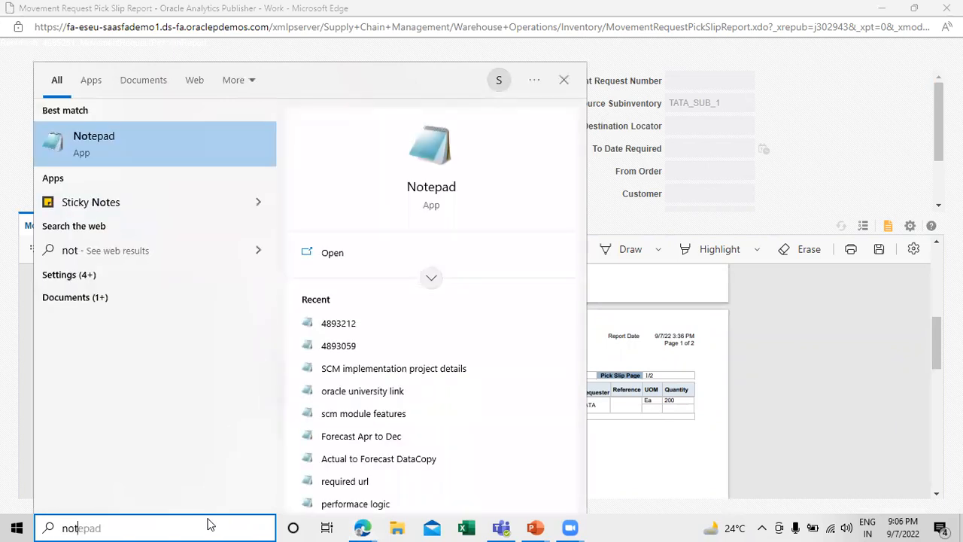
{"action": "key", "text": "Return"}
{"action": "type", "text": "18253"}
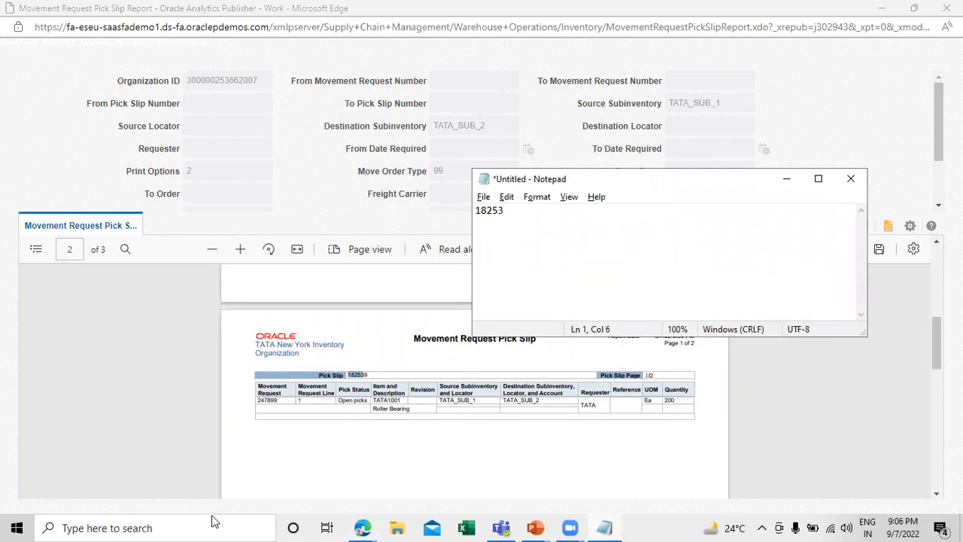
{"action": "type", "text": "9"}
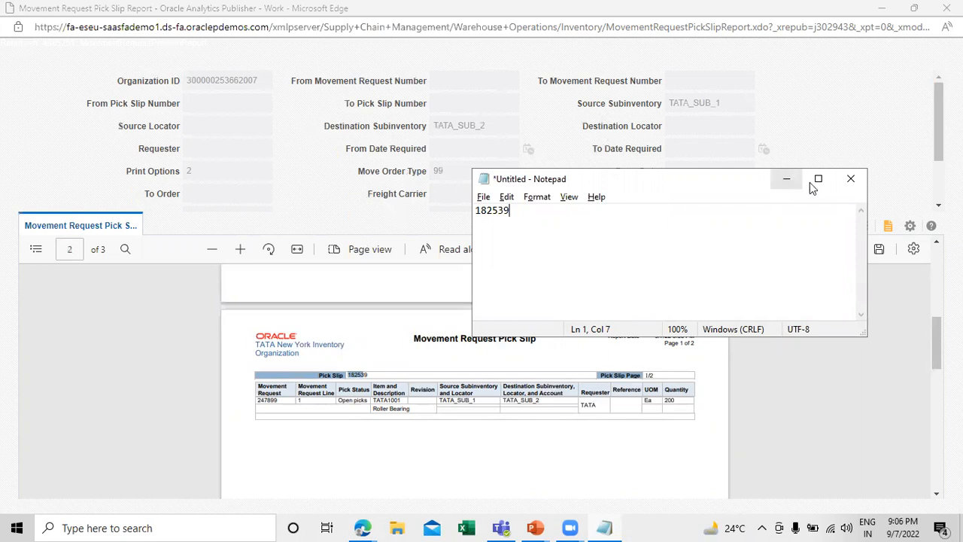
{"action": "left_click", "coordinate": [786, 179]}
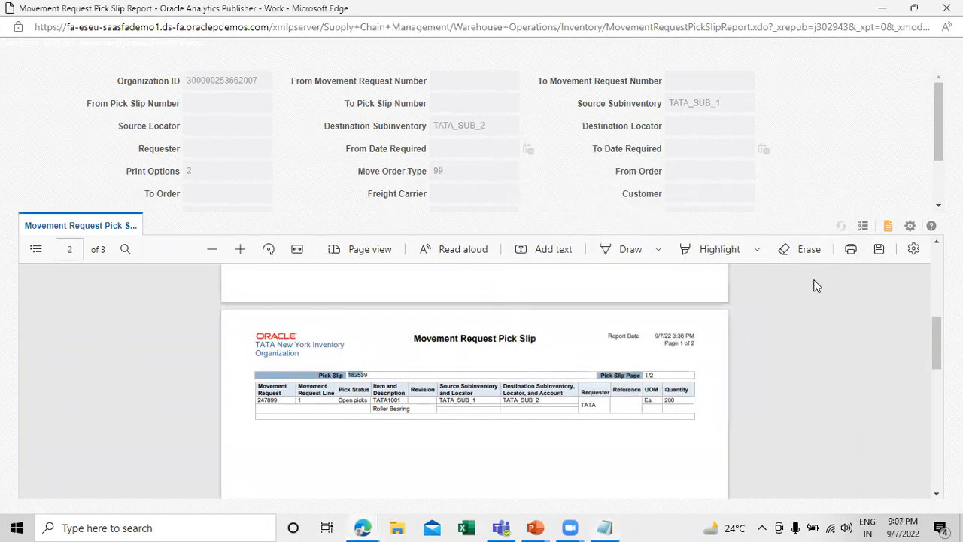
Review the pick slip report's input parameters, the movement request line on page 2 and the last page
{"action": "scroll", "coordinate": [816, 342], "scroll_direction": "up", "scroll_amount": 1}
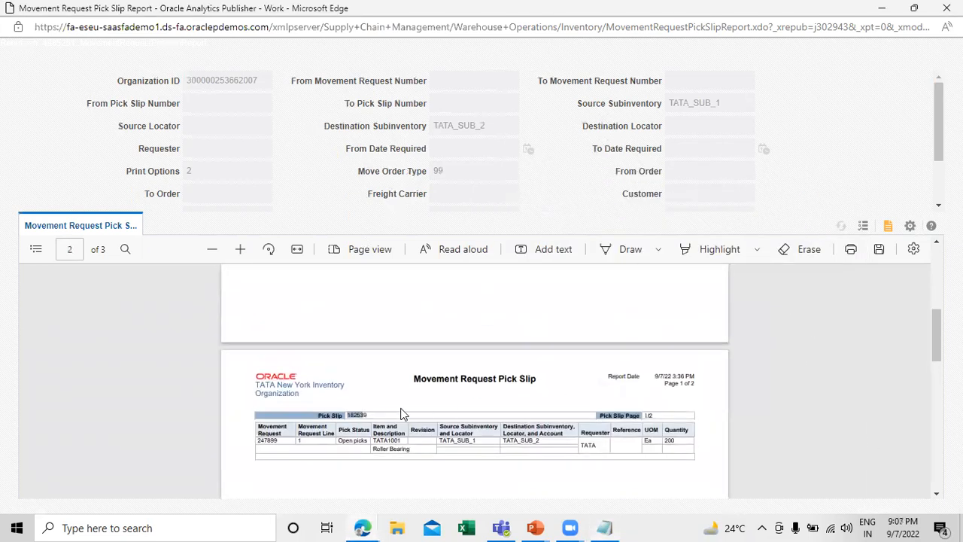
{"action": "scroll", "coordinate": [451, 392], "scroll_direction": "up", "scroll_amount": 10}
{"action": "scroll", "coordinate": [458, 385], "scroll_direction": "up", "scroll_amount": 2}
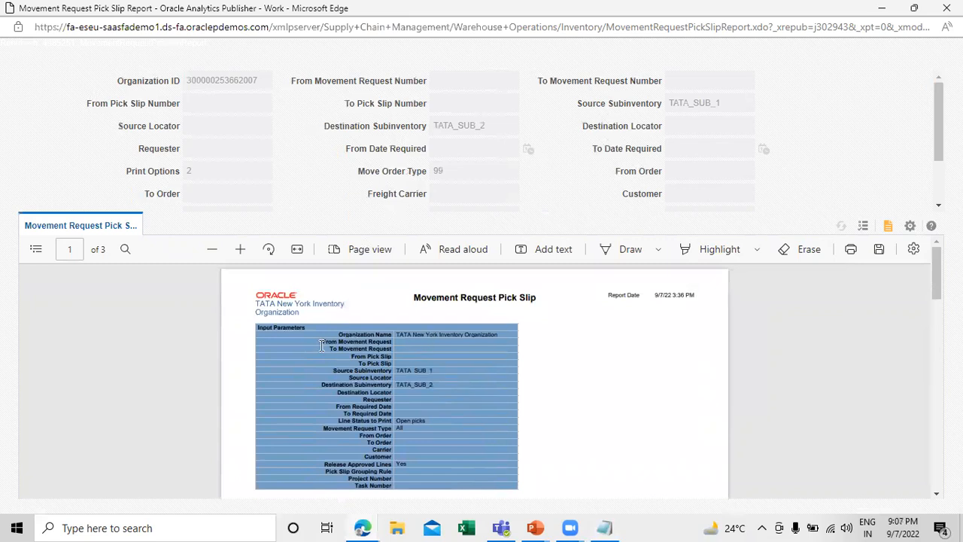
{"action": "scroll", "coordinate": [555, 350], "scroll_direction": "down", "scroll_amount": 8}
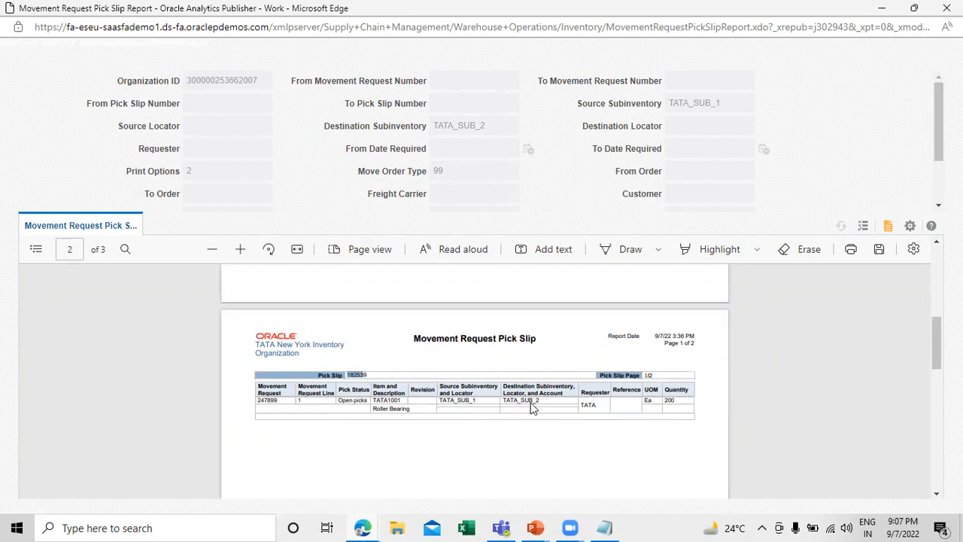
{"action": "scroll", "coordinate": [438, 418], "scroll_direction": "down", "scroll_amount": 10}
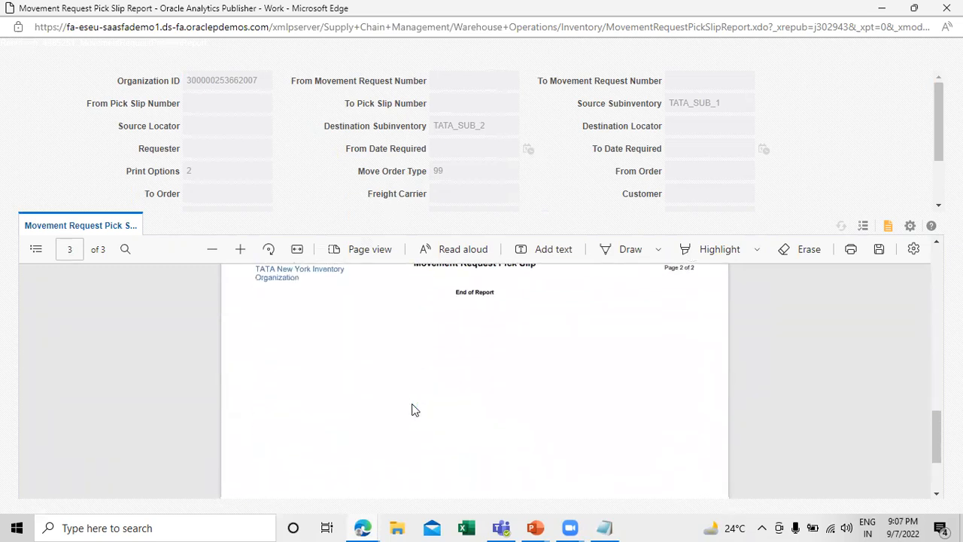
{"action": "scroll", "coordinate": [413, 409], "scroll_direction": "up", "scroll_amount": 5}
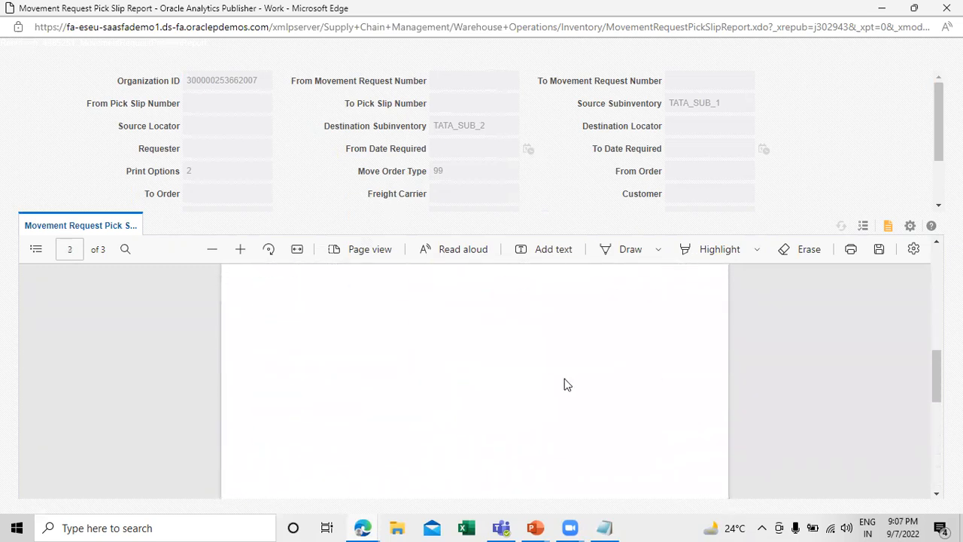
Close the pick slip report window and go to the Inventory Management work area under Supply Chain Execution
{"action": "left_click", "coordinate": [947, 7]}
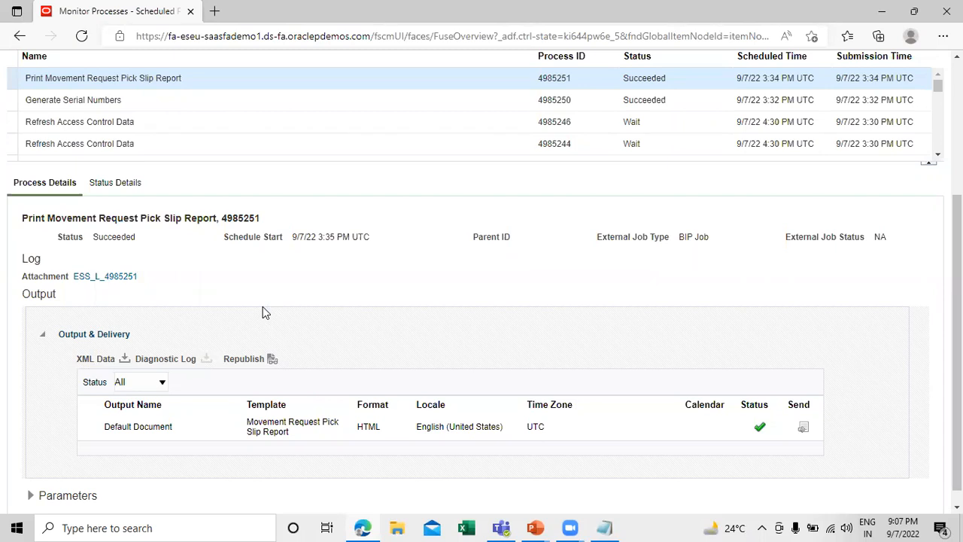
{"action": "scroll", "coordinate": [263, 312], "scroll_direction": "up", "scroll_amount": 3}
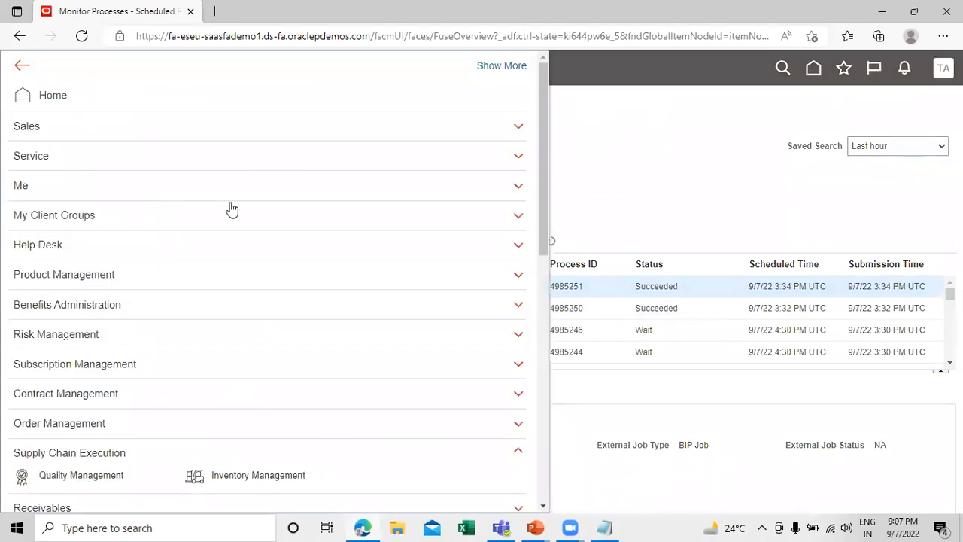
{"action": "scroll", "coordinate": [248, 269], "scroll_direction": "down", "scroll_amount": 1}
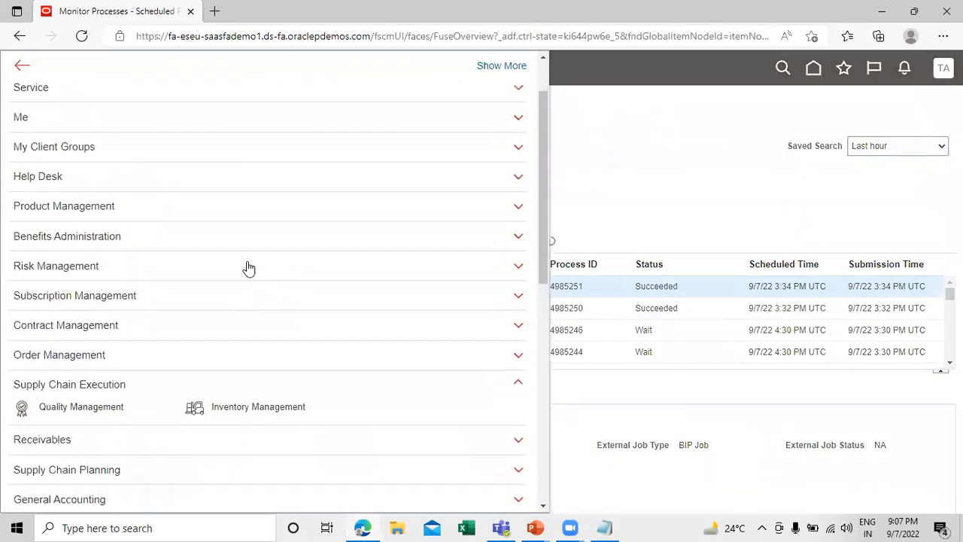
{"action": "left_click", "coordinate": [237, 408]}
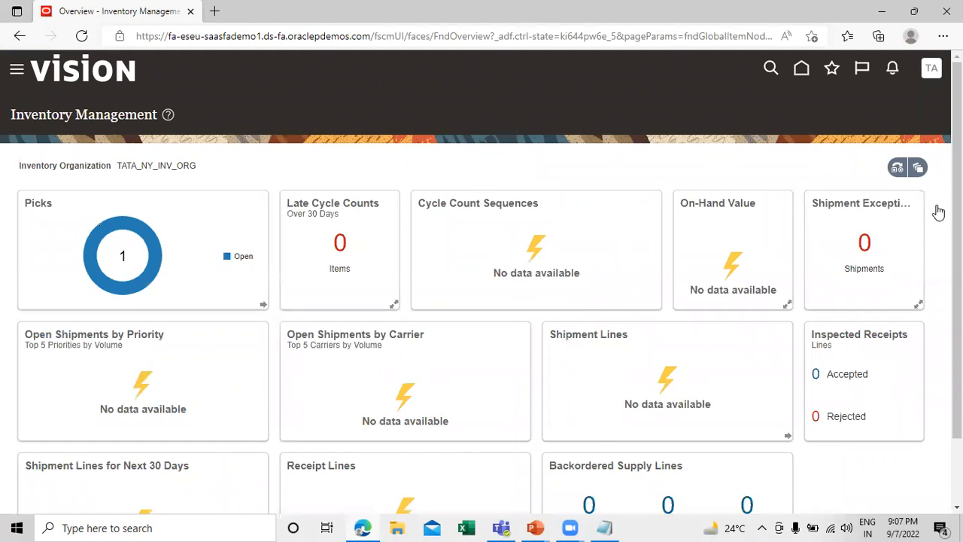
Show the Picks tasks for TATA_NY_INV_ORG and open Confirm Pick Slips
{"action": "left_click", "coordinate": [939, 211]}
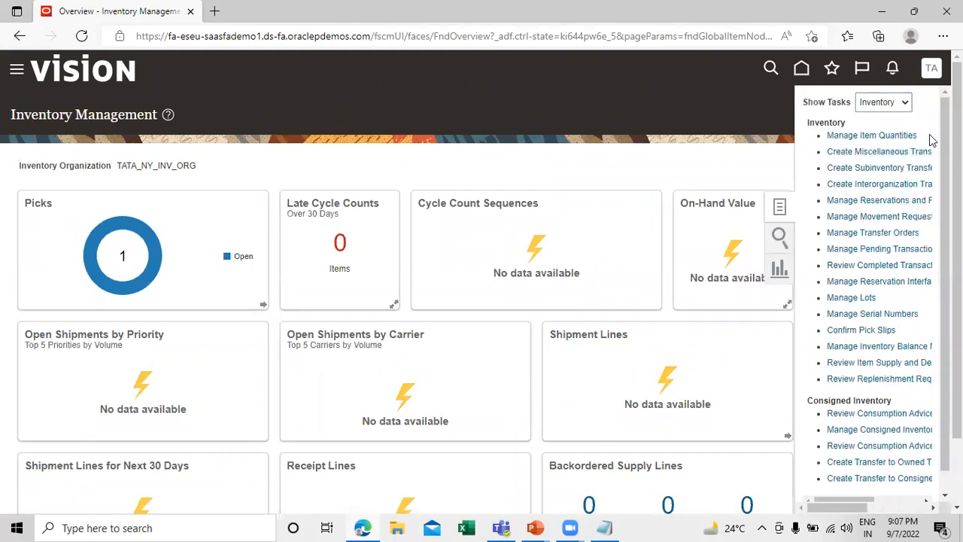
{"action": "left_click", "coordinate": [904, 103]}
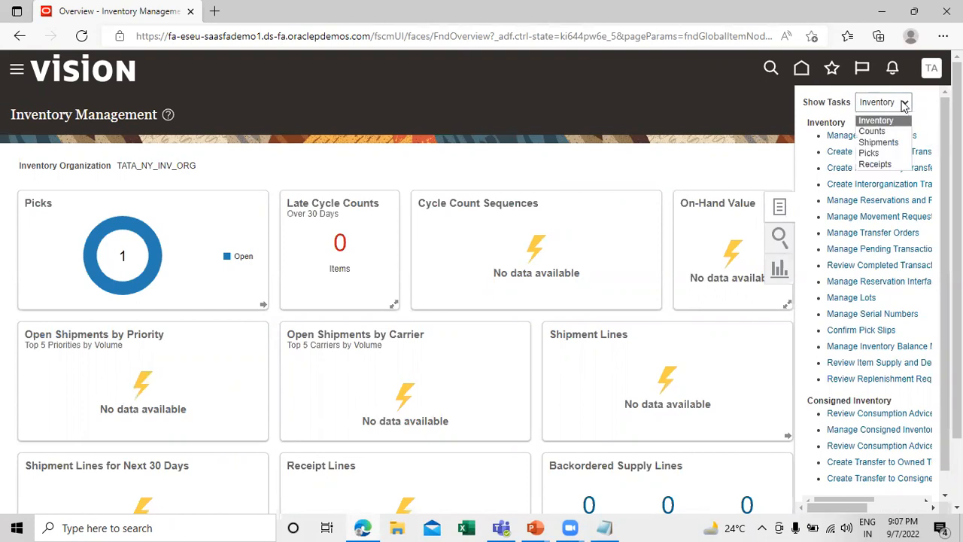
{"action": "left_click", "coordinate": [891, 155]}
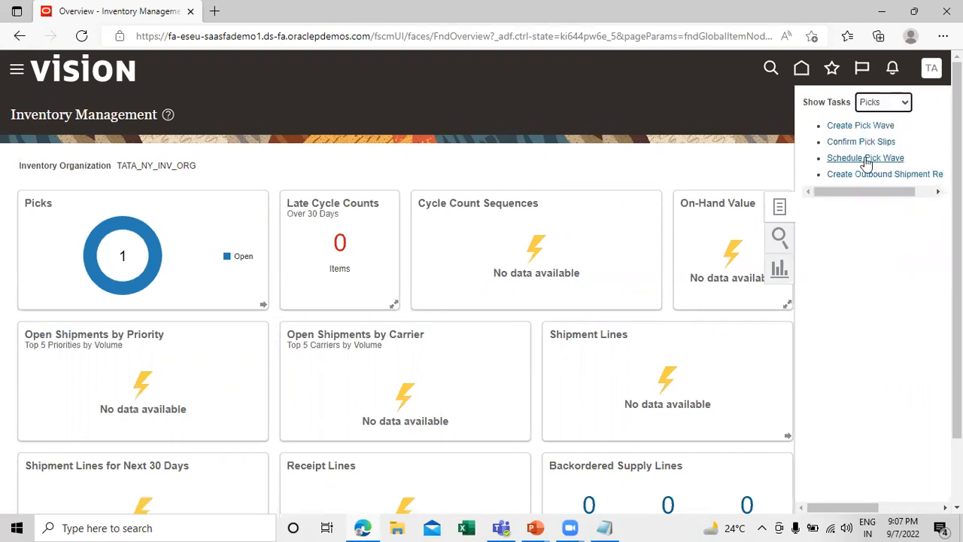
{"action": "left_click", "coordinate": [858, 144]}
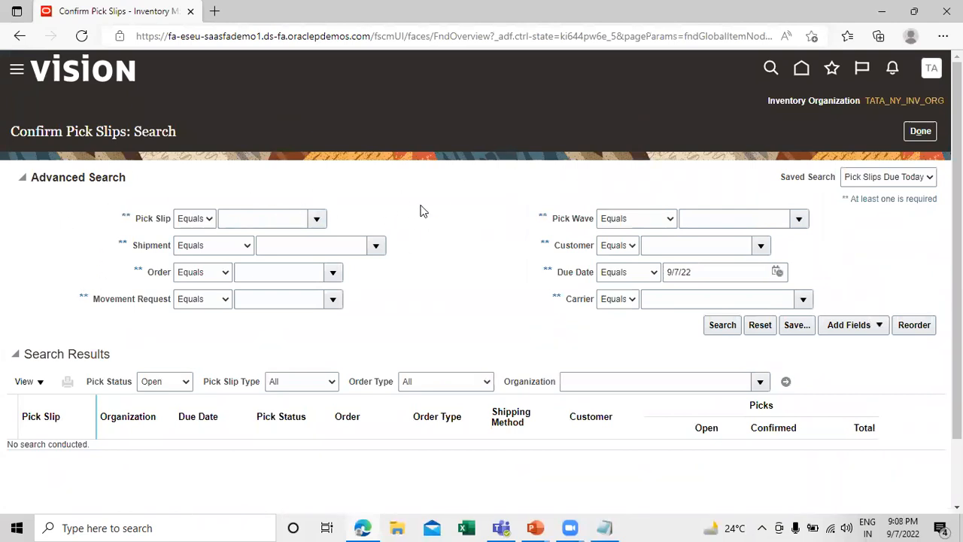
Search for pick slips with the number equal to 182539 and open that pick slip
{"action": "left_click", "coordinate": [239, 221]}
{"action": "type", "text": "182539"}
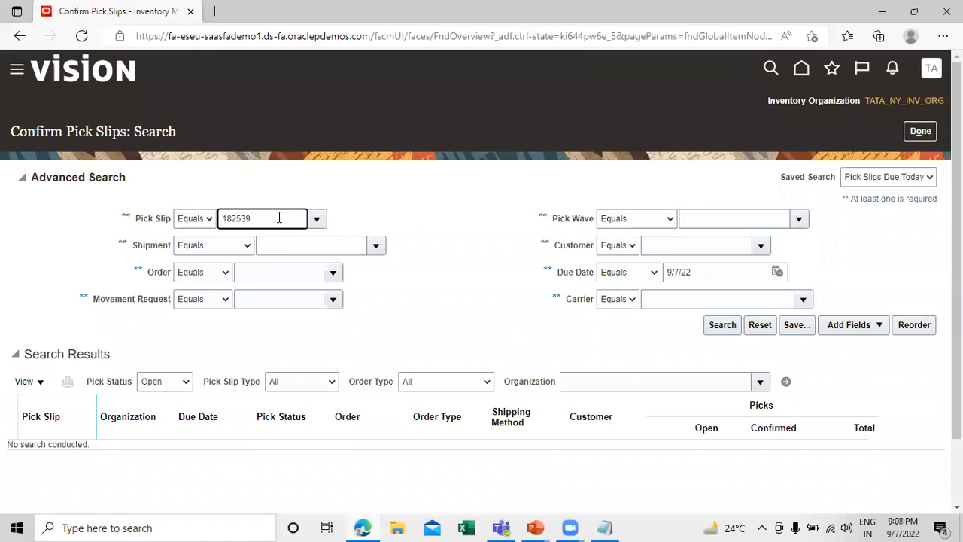
{"action": "left_click", "coordinate": [734, 328]}
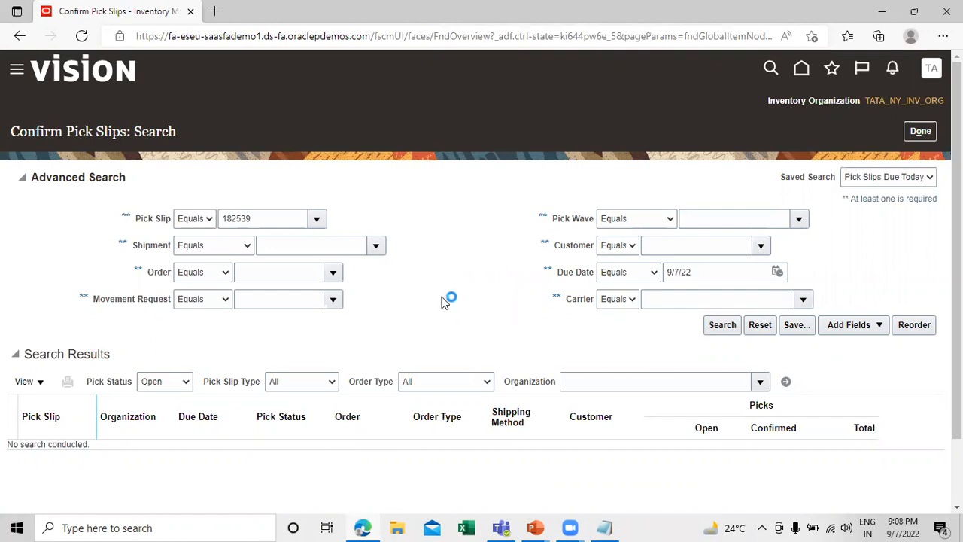
{"action": "left_click", "coordinate": [212, 218]}
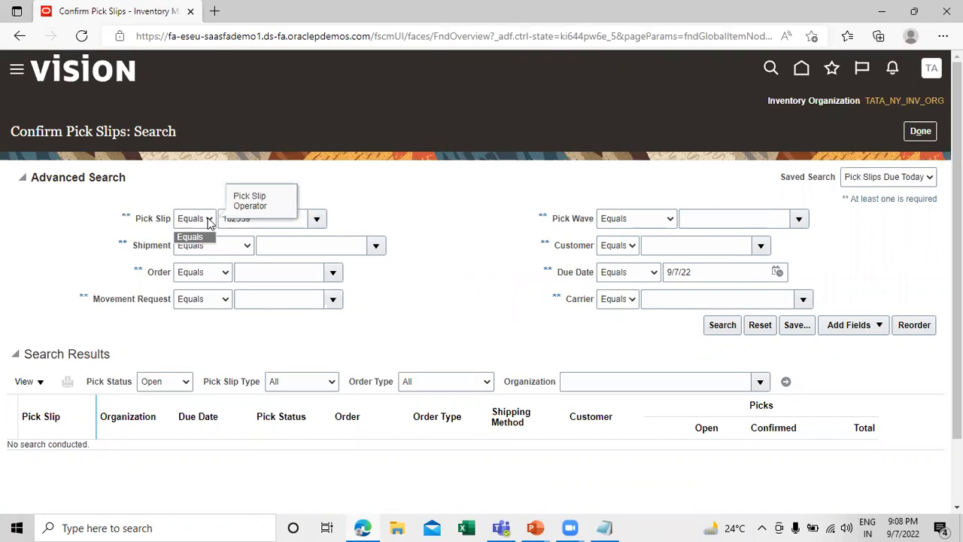
{"action": "left_click", "coordinate": [197, 236]}
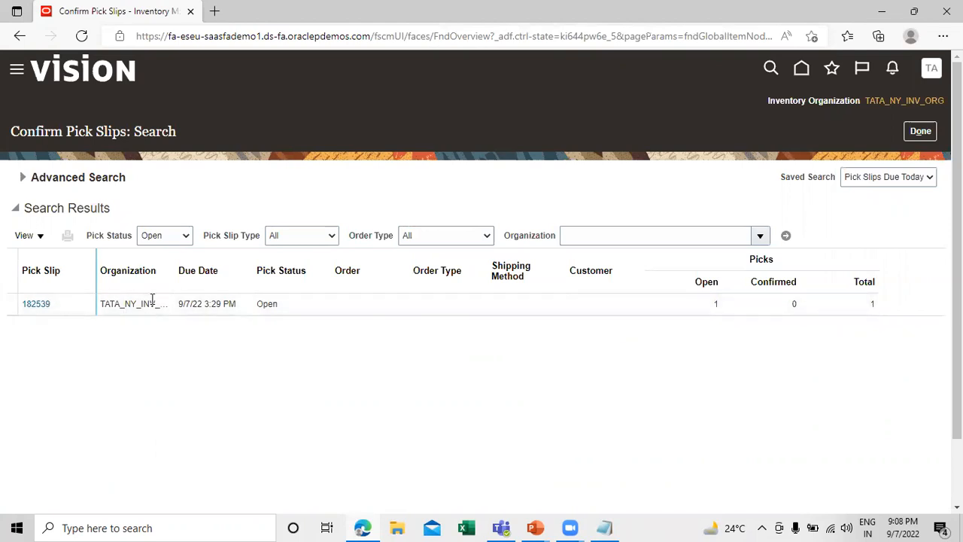
{"action": "left_click", "coordinate": [38, 305]}
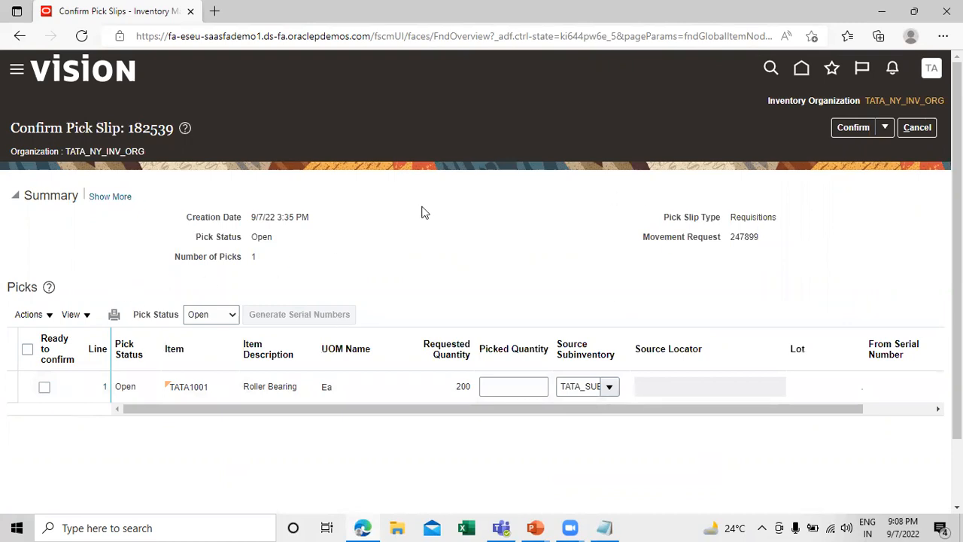
Mark the TATA1001 line ready to confirm with a picked quantity of 200, and confirm and close the pick slip
{"action": "left_click", "coordinate": [43, 390]}
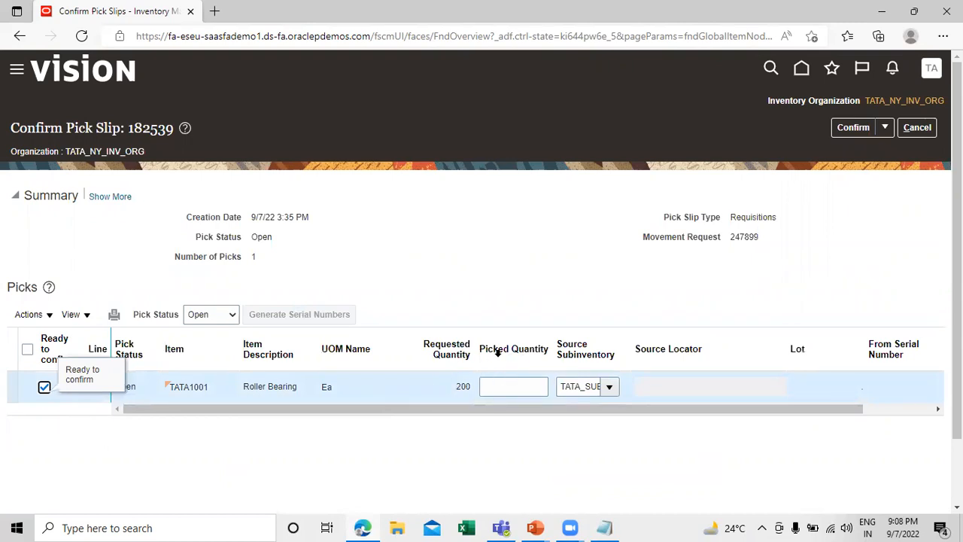
{"action": "left_click", "coordinate": [510, 384]}
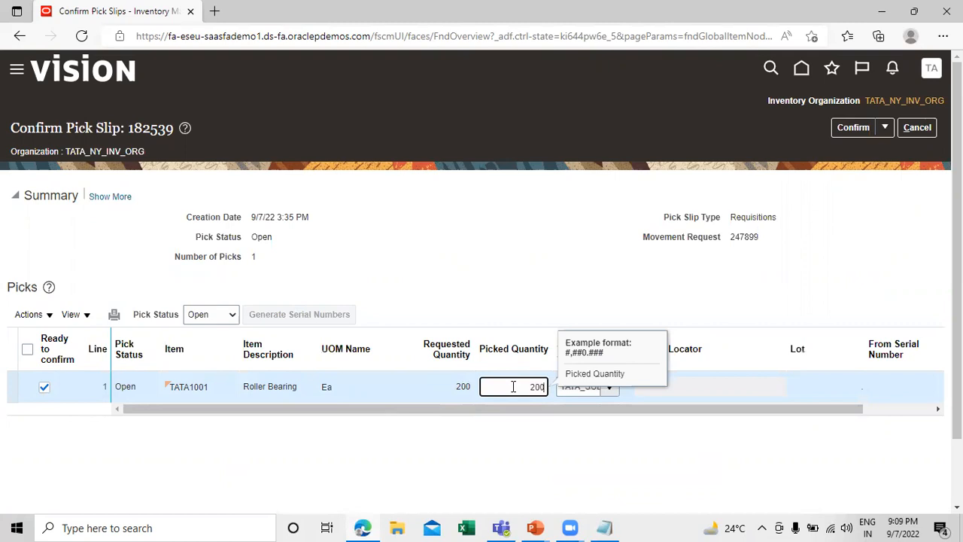
{"action": "left_click", "coordinate": [627, 446]}
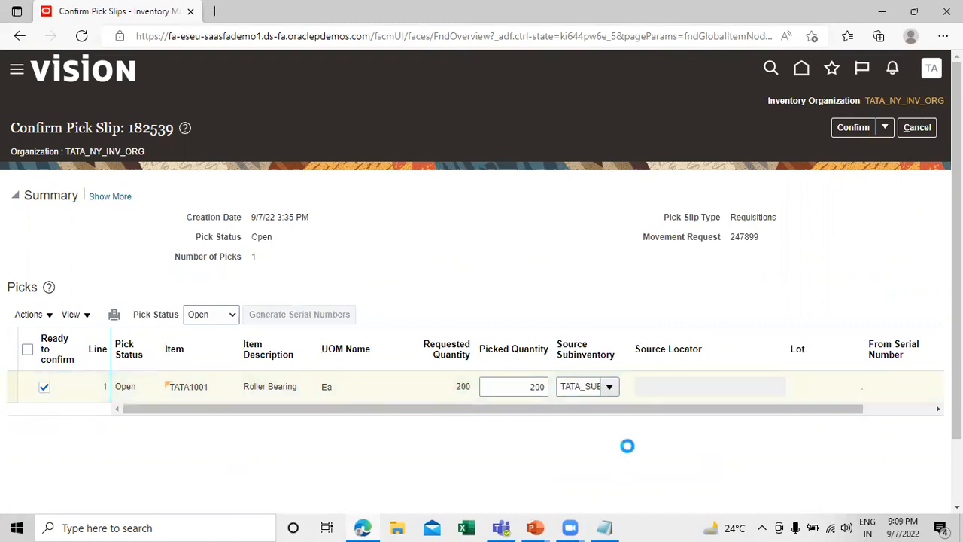
{"action": "left_click_drag", "start_coordinate": [657, 415], "coordinate": [632, 415]}
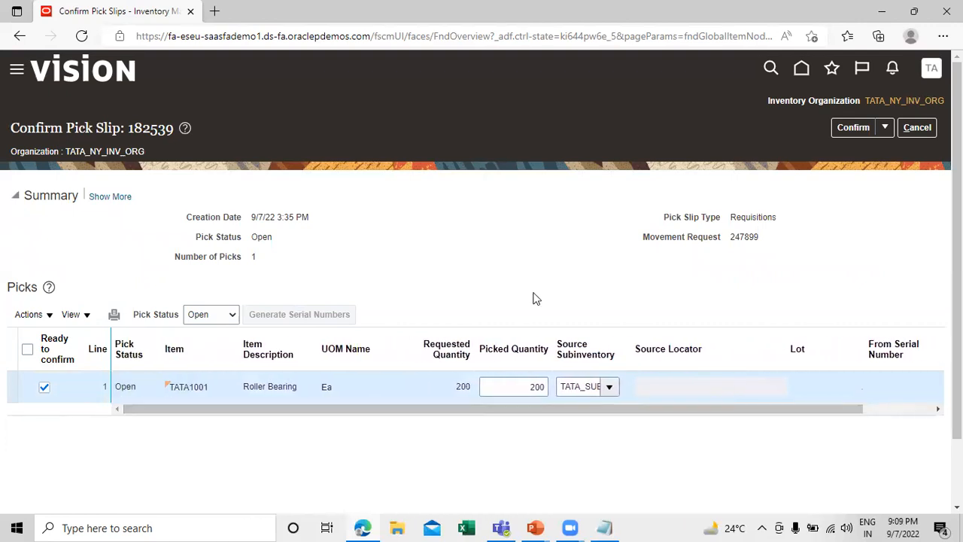
{"action": "left_click", "coordinate": [886, 128]}
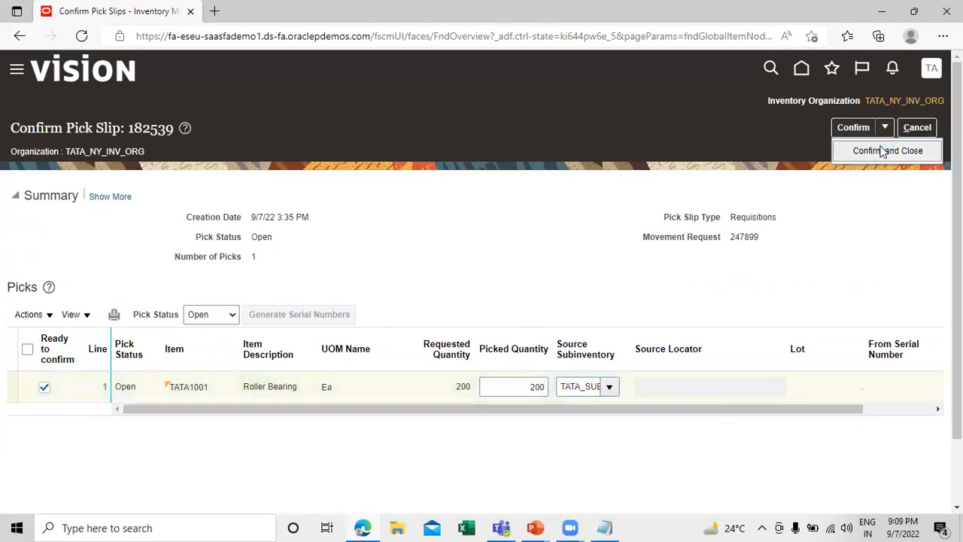
{"action": "left_click", "coordinate": [887, 147]}
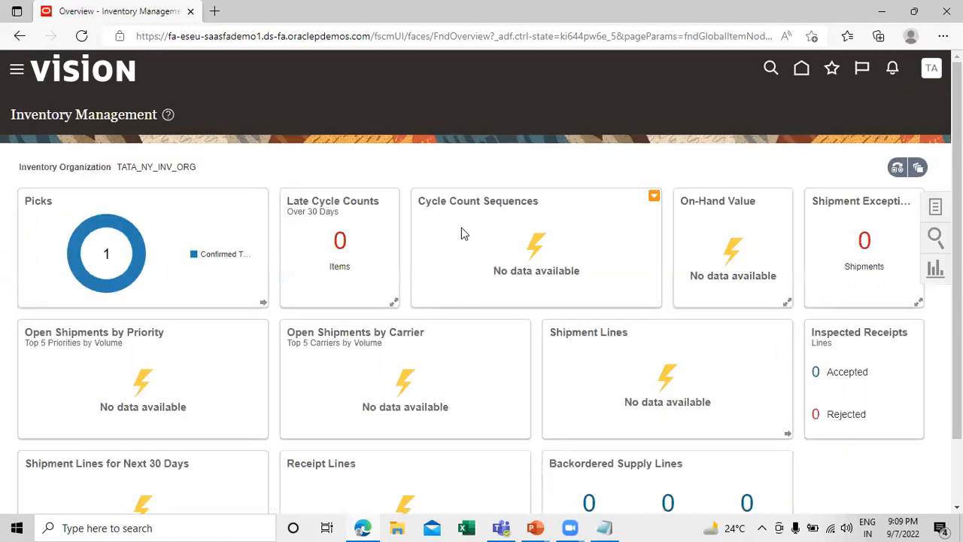
Show the Inventory tasks and open Manage Item Quantities
{"action": "left_click", "coordinate": [936, 210]}
{"action": "left_click", "coordinate": [887, 105]}
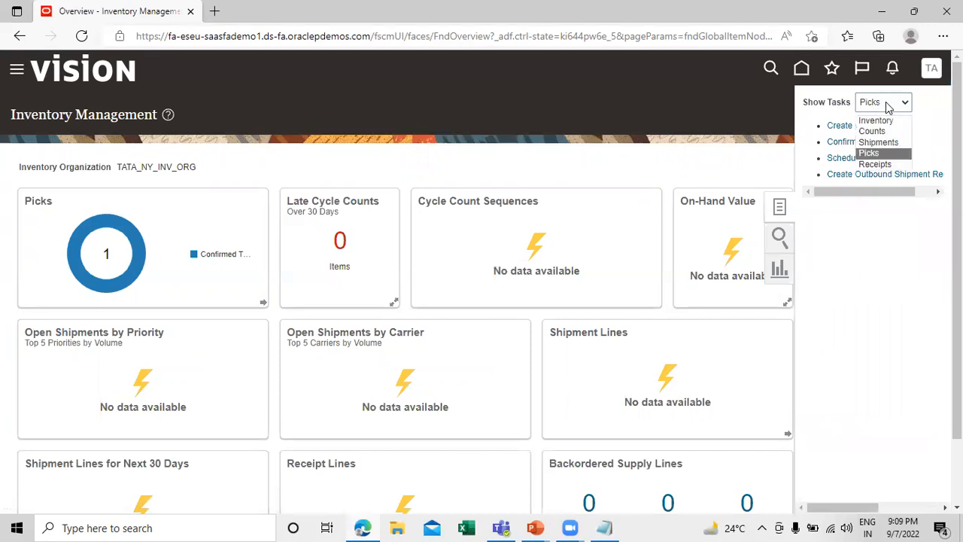
{"action": "left_click", "coordinate": [877, 121]}
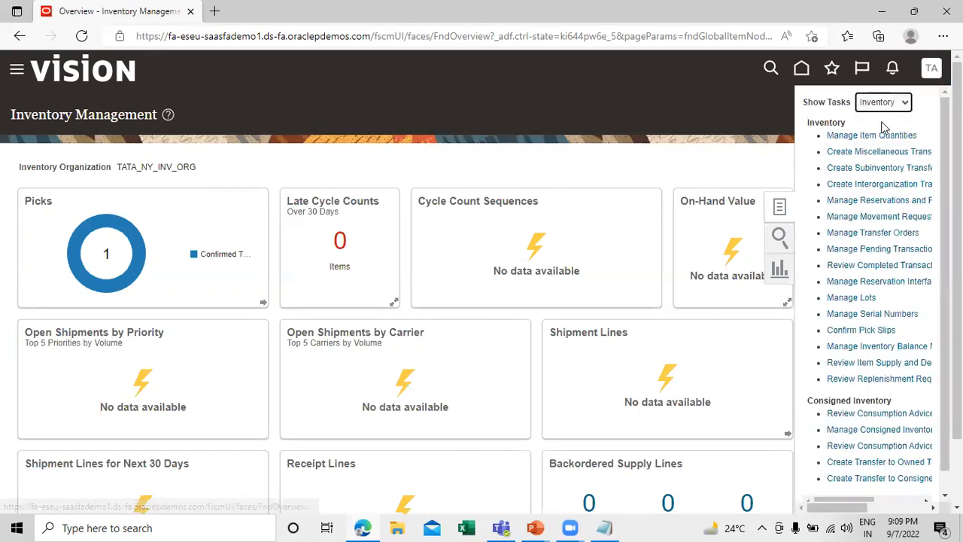
{"action": "left_click", "coordinate": [829, 136]}
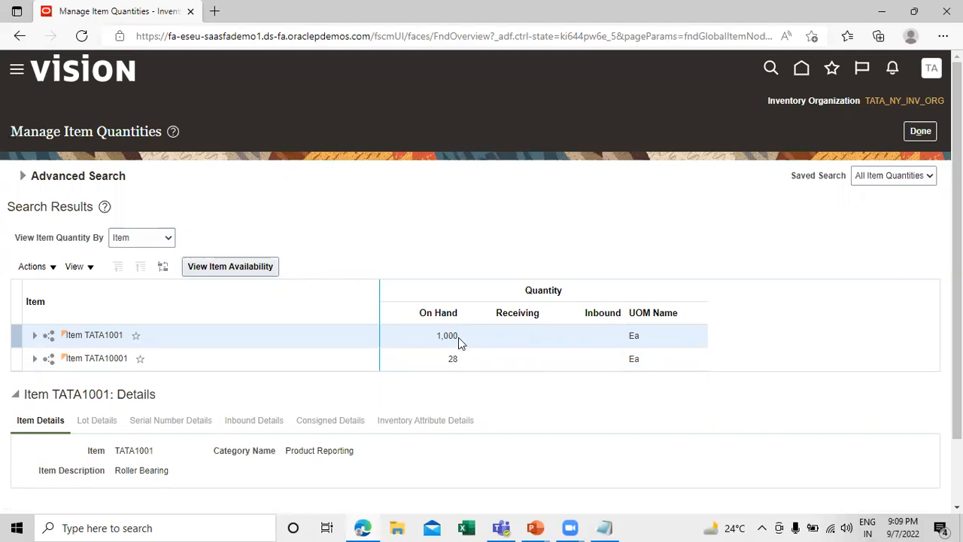
Look at item TATA10001's on-hand quantity by organization and subinventory, and collapse its hierarchy
{"action": "left_click", "coordinate": [35, 358]}
{"action": "left_click", "coordinate": [49, 382]}
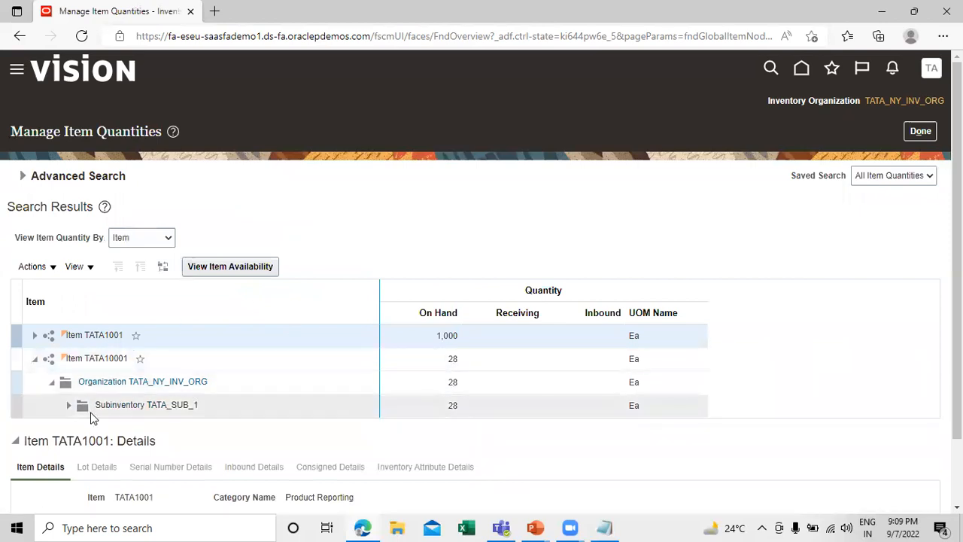
{"action": "left_click", "coordinate": [54, 385]}
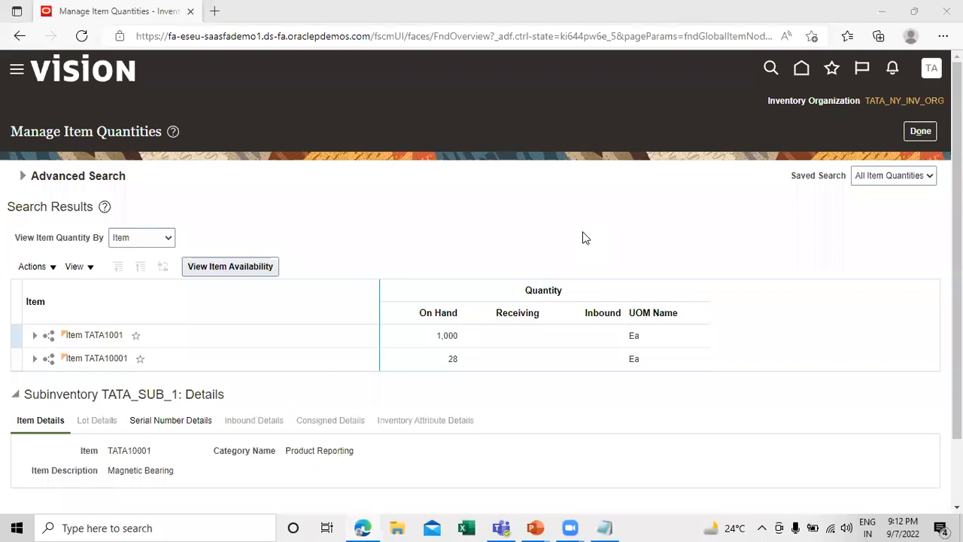
Check item TATA1001's on-hand quantities in TATA_SUB_1 and TATA_SUB_2, and leave Manage Item Quantities
{"action": "left_click", "coordinate": [34, 337]}
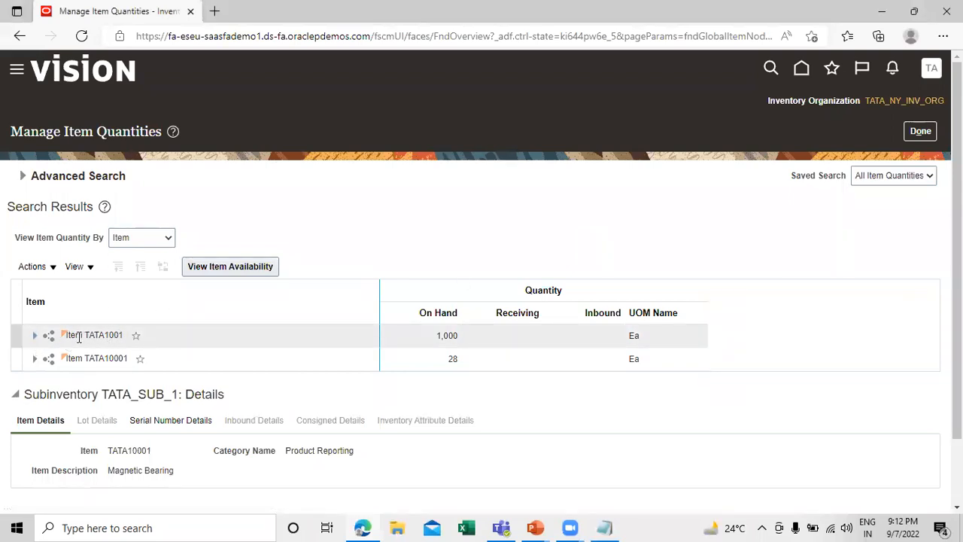
{"action": "left_click", "coordinate": [106, 333]}
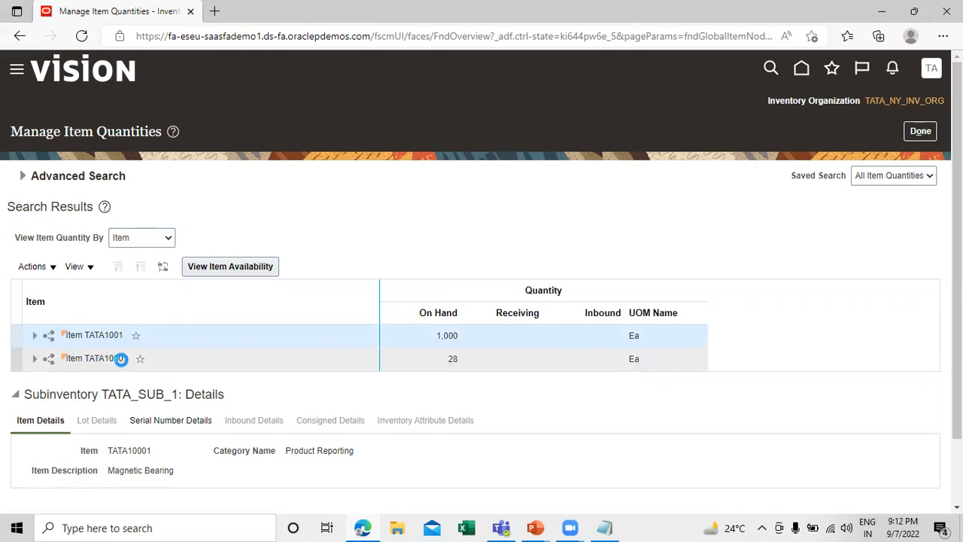
{"action": "left_click", "coordinate": [35, 336]}
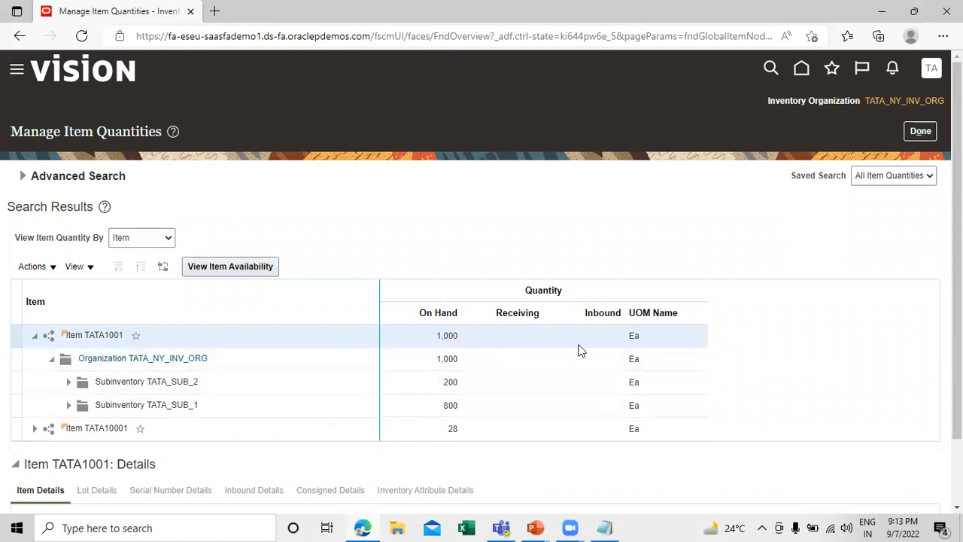
{"action": "scroll", "coordinate": [580, 350], "scroll_direction": "down", "scroll_amount": 1}
{"action": "scroll", "coordinate": [579, 350], "scroll_direction": "up", "scroll_amount": 1}
{"action": "left_click", "coordinate": [920, 132]}
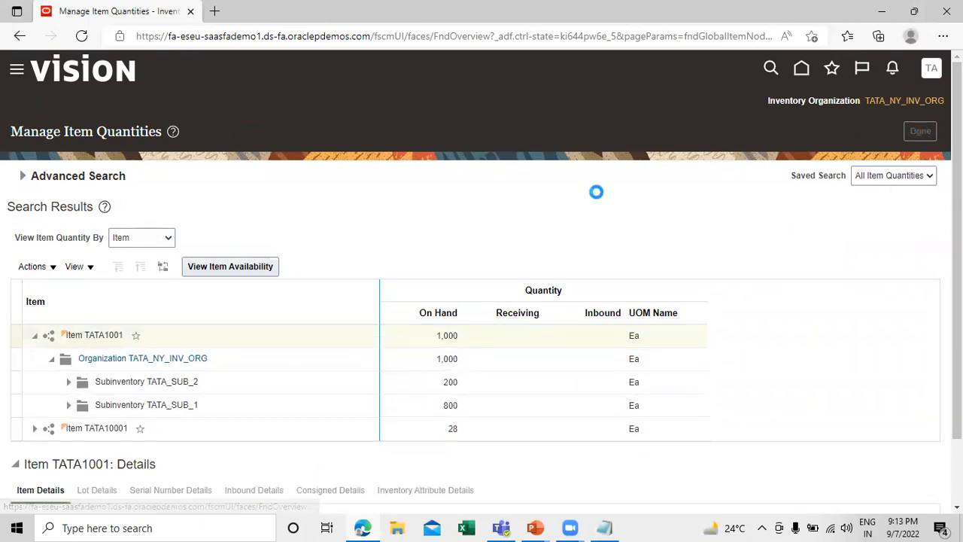